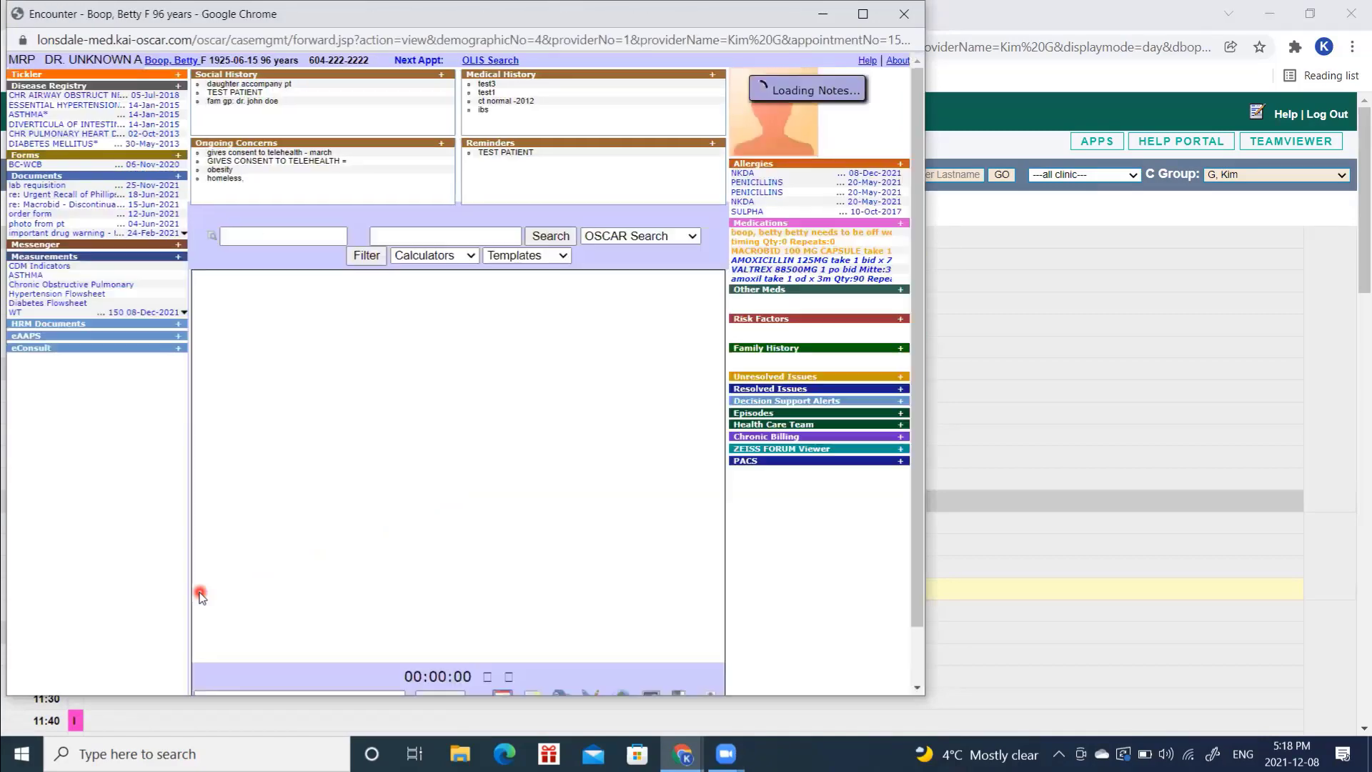
Step: In the 96-year-old patient's encounter, begin a blank SOAP note dated 08-Dec-2021
drag(915, 481, 914, 509)
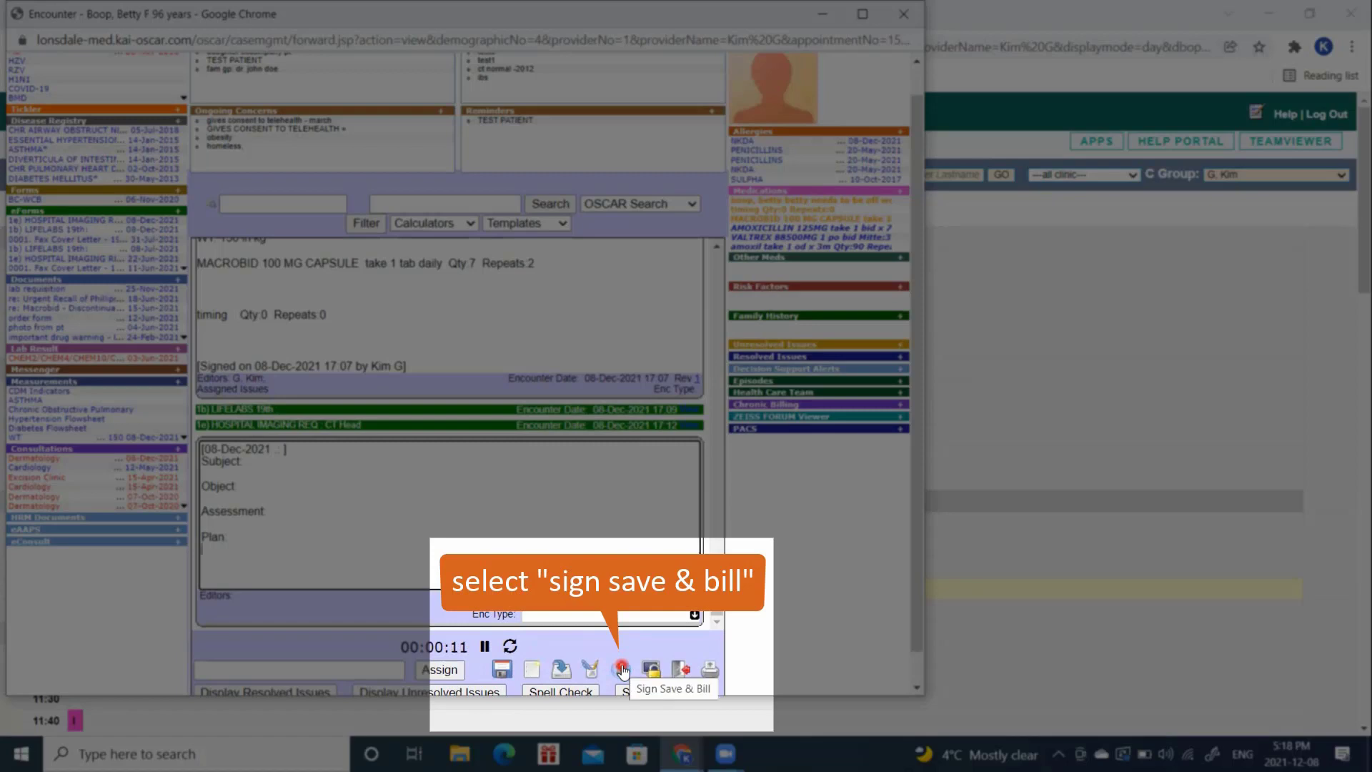
Step: Sign the note and bill visit code 18100 (office, age 80+) with diagnostic code 780
click(623, 670)
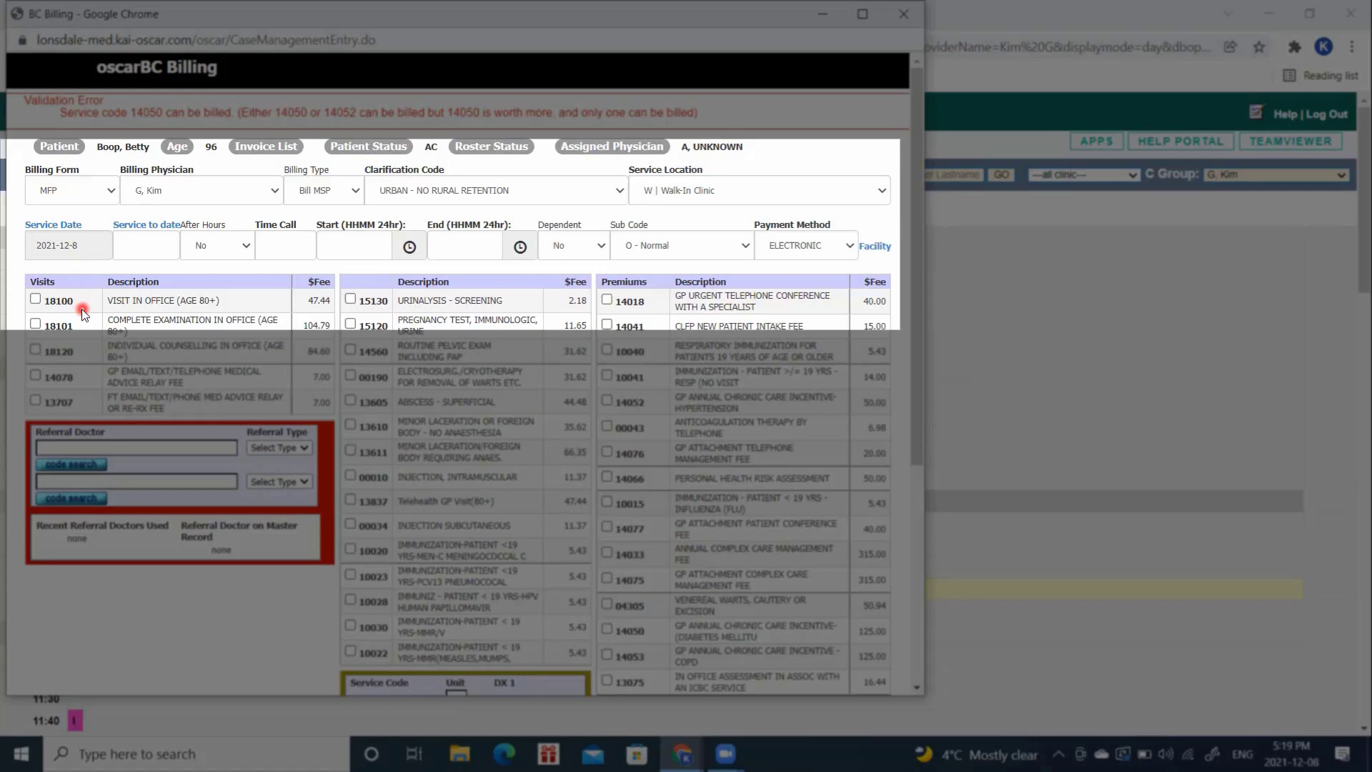
click(35, 298)
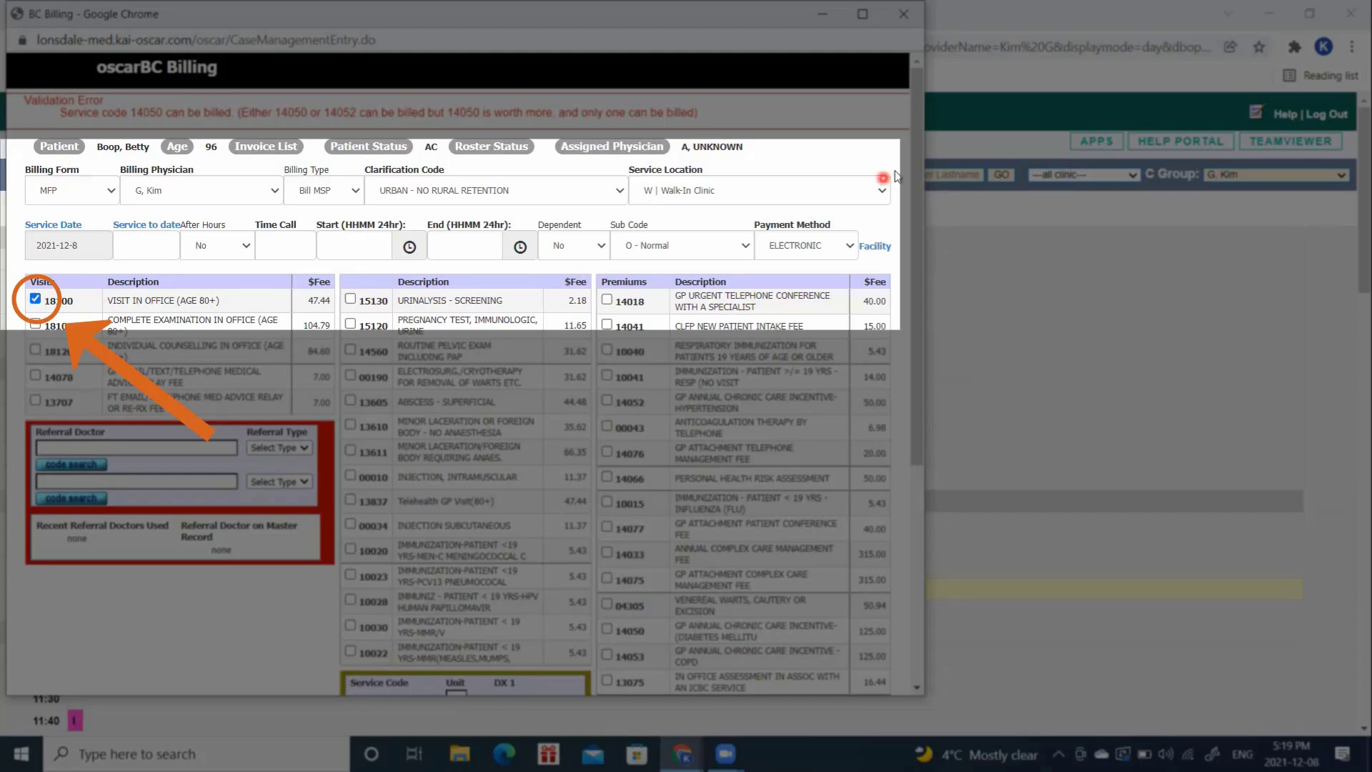
drag(918, 202, 922, 372)
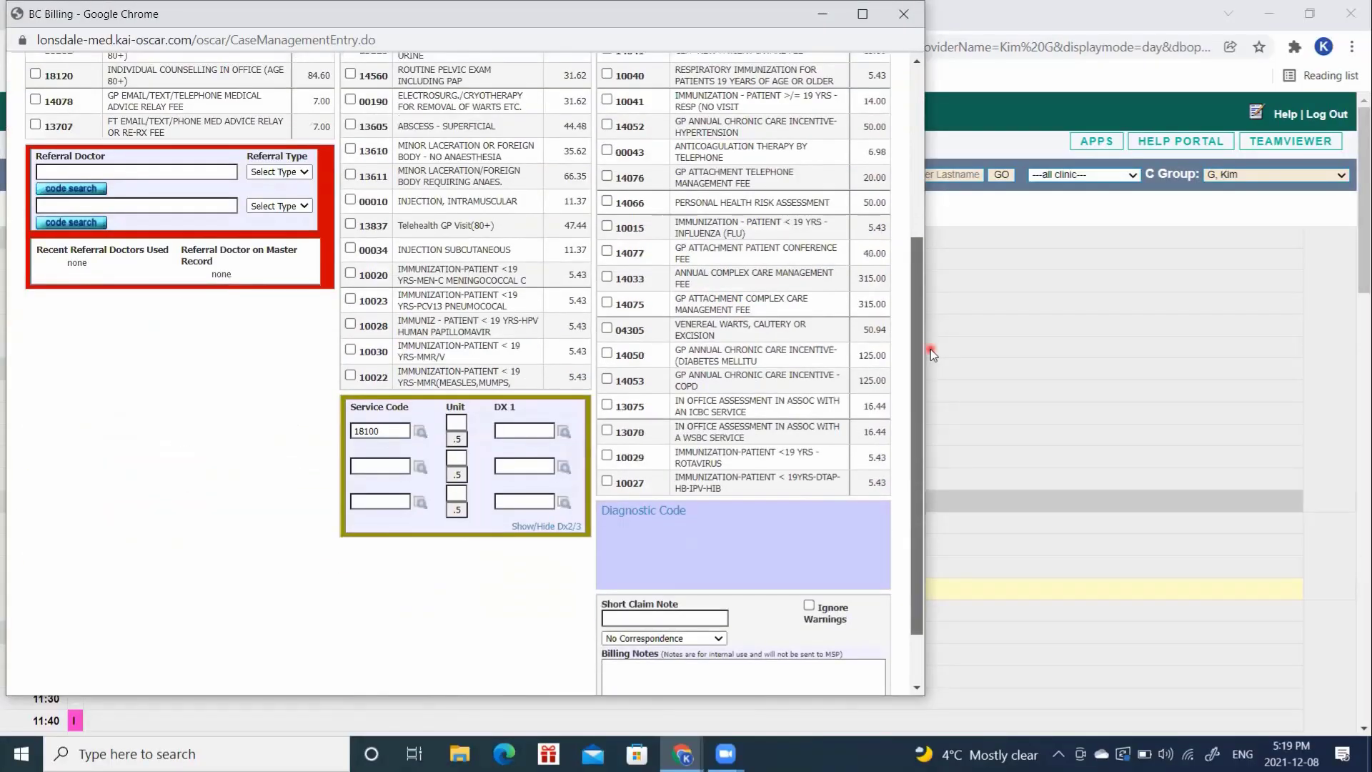
click(541, 431)
text(780)
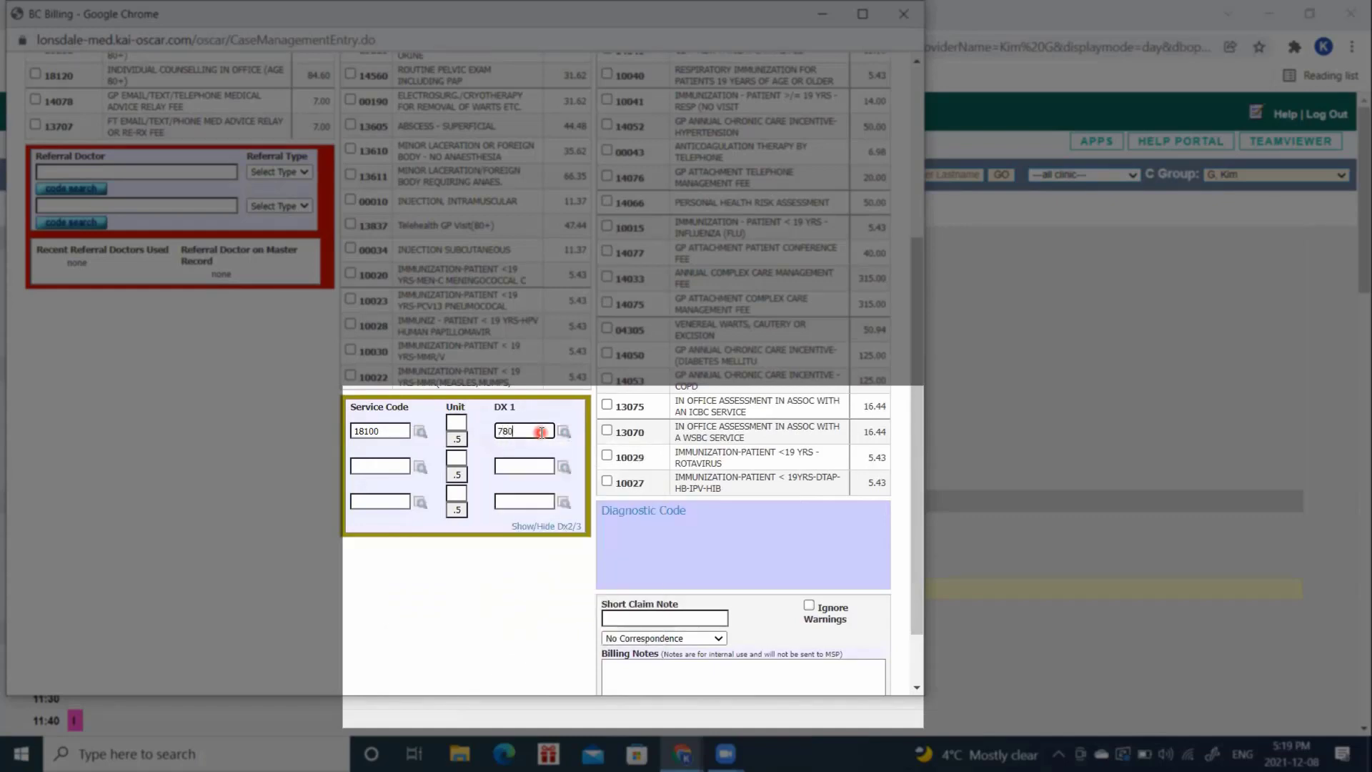
drag(918, 432, 916, 503)
click(779, 669)
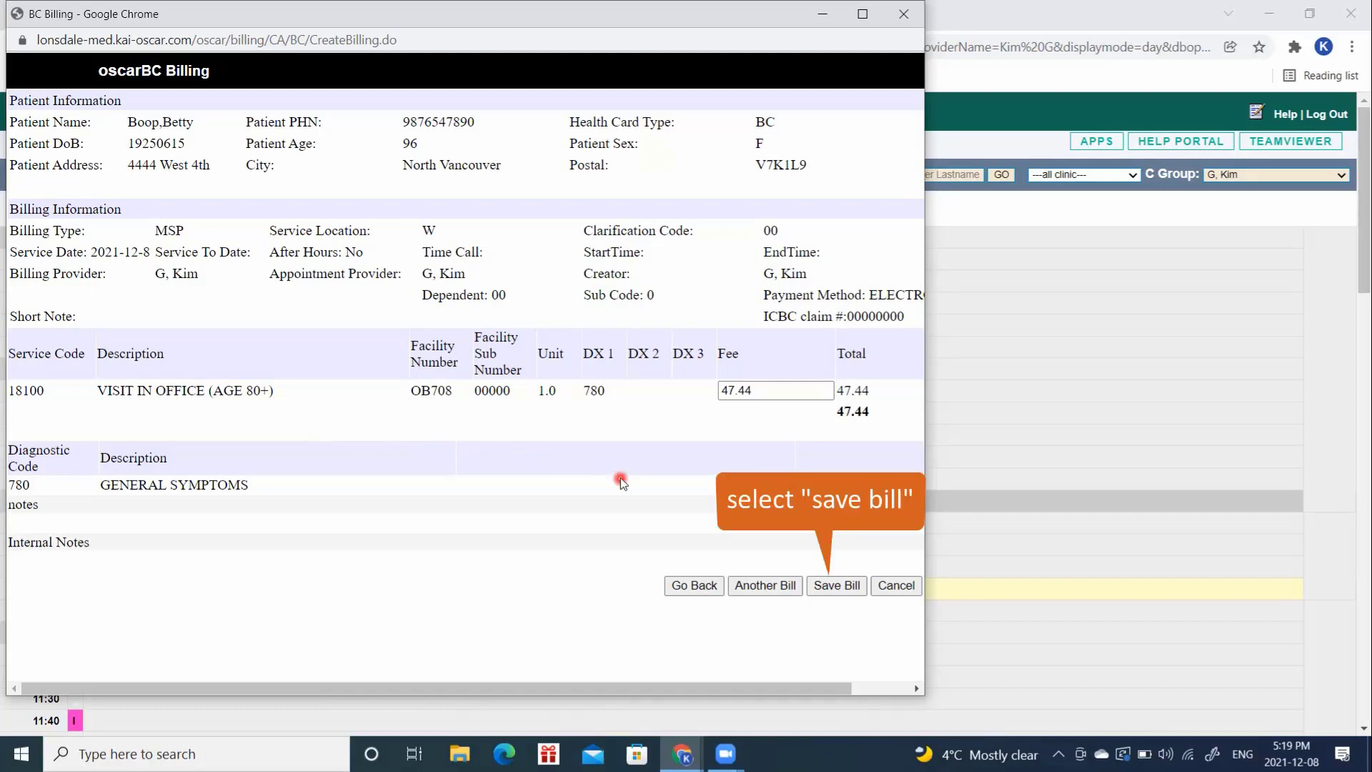
Step: Save the 18100 bill with diagnosis 780, marking the 10:40 appointment Billed/Signed
click(840, 586)
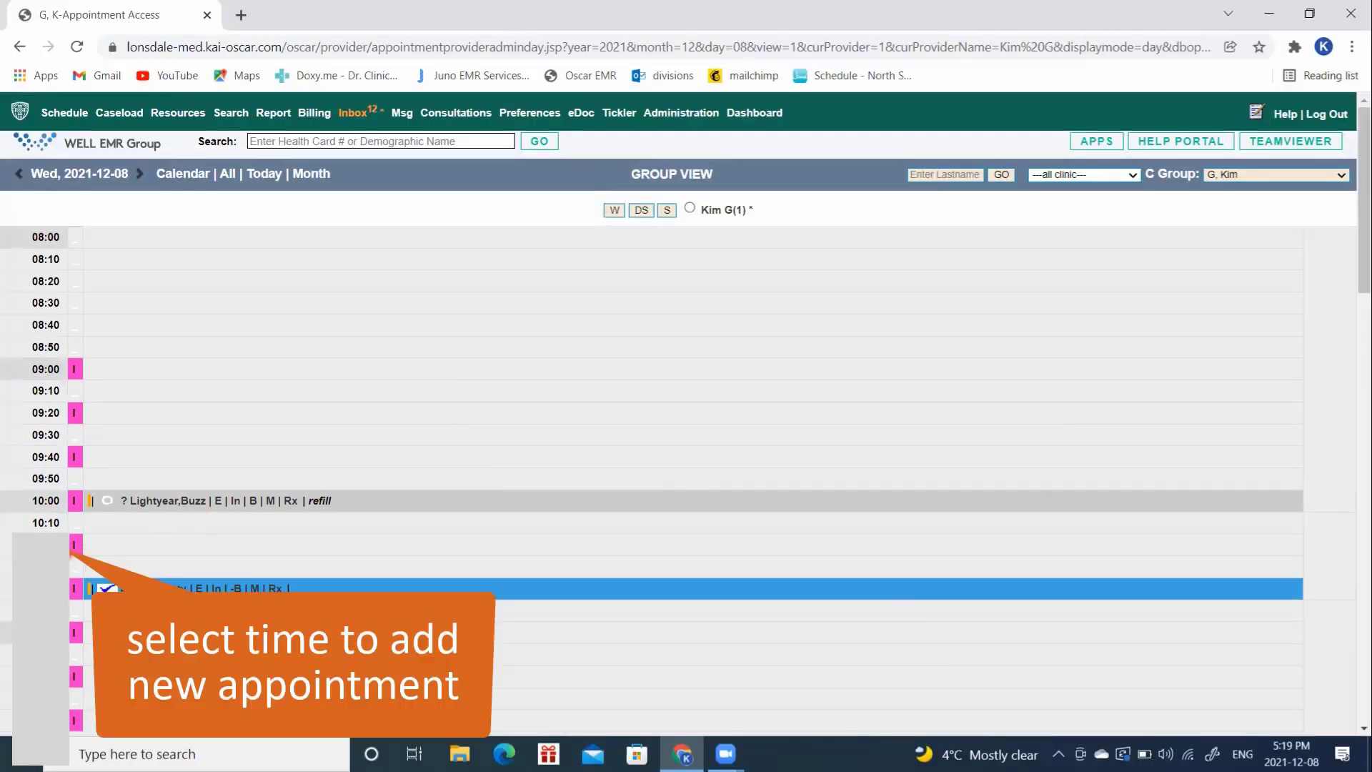
Step: Book the 22-year-old test patient into the 10:20 slot on 2021-12-08
click(65, 550)
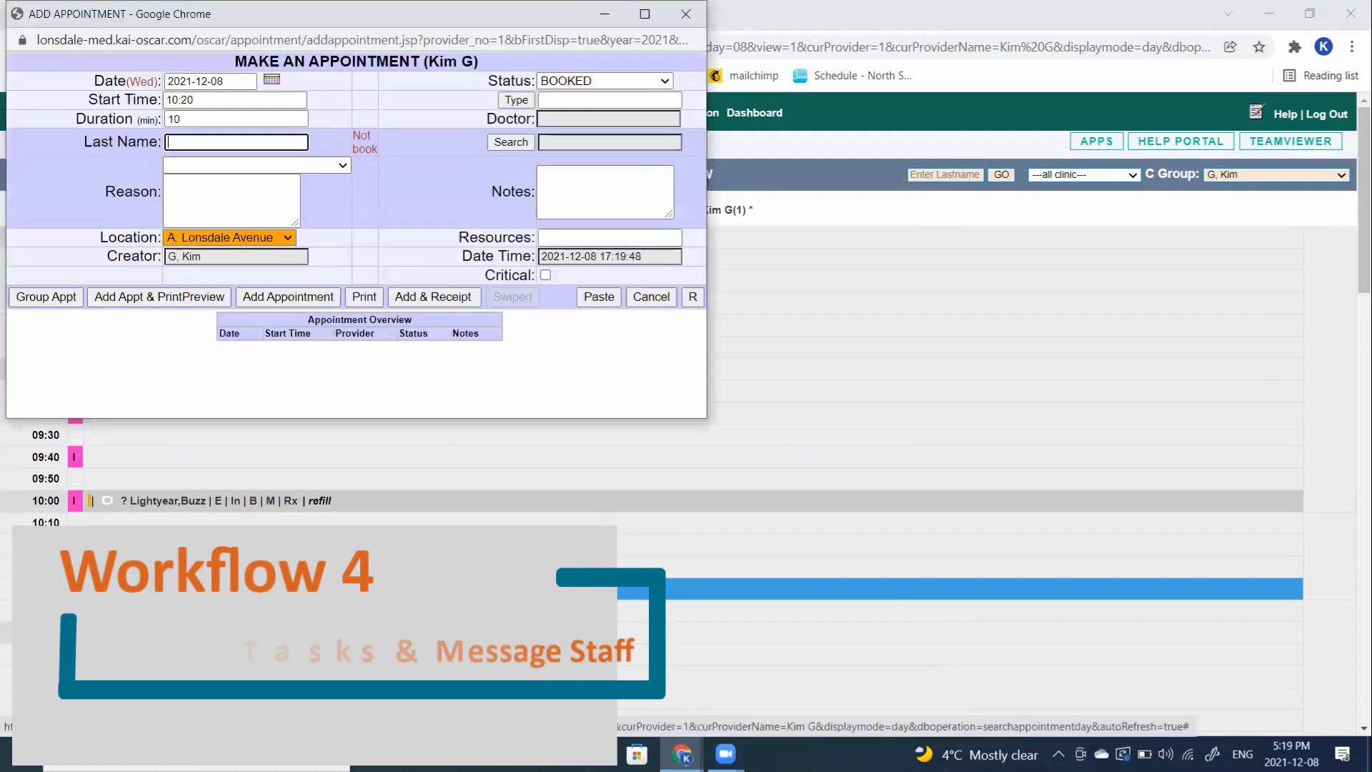
text(test,p)
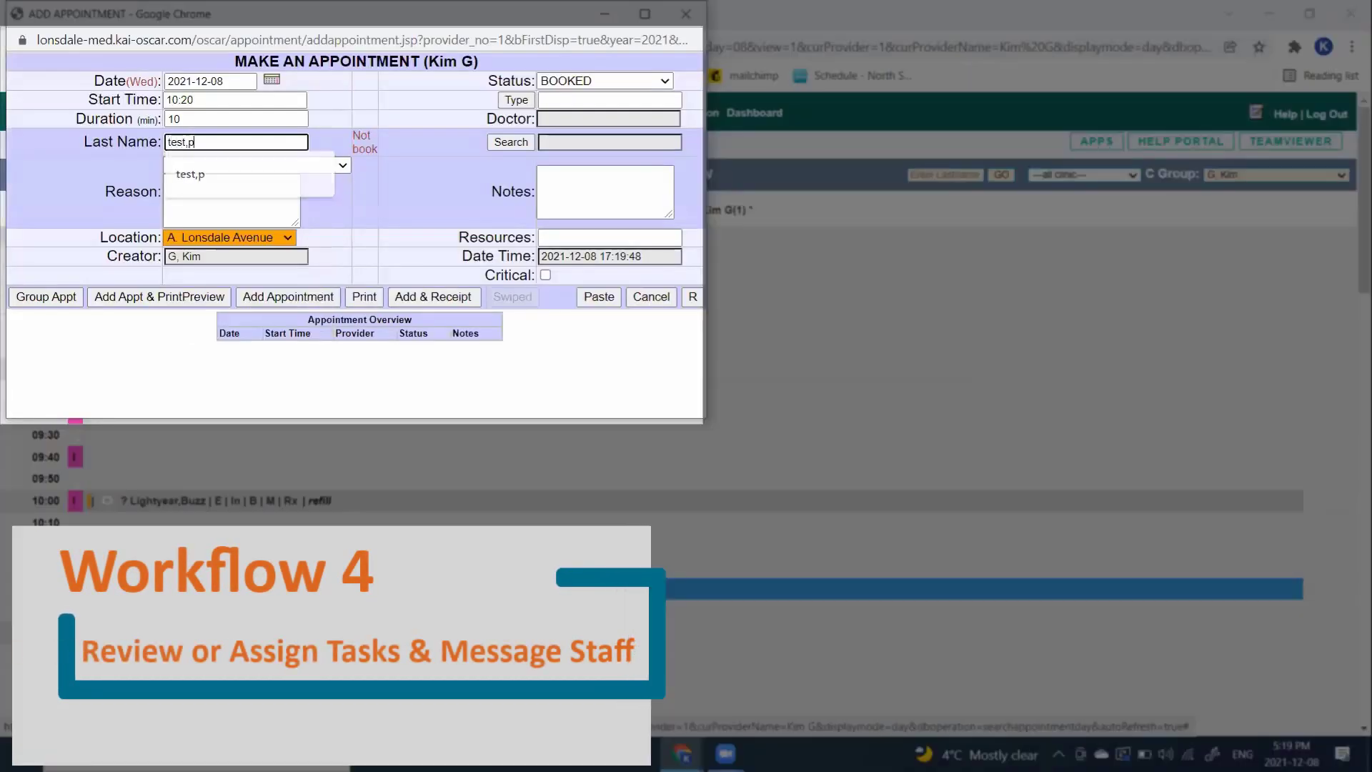
text(atien)
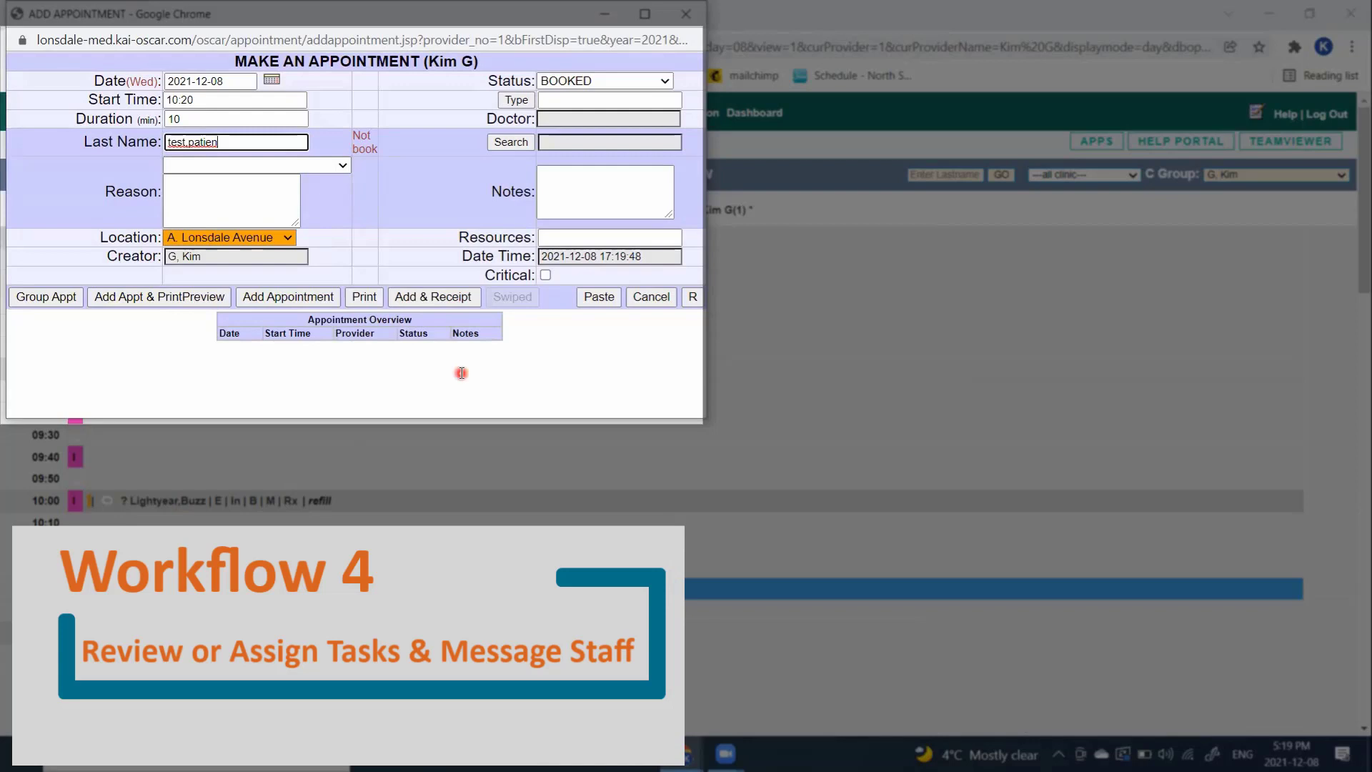
click(507, 142)
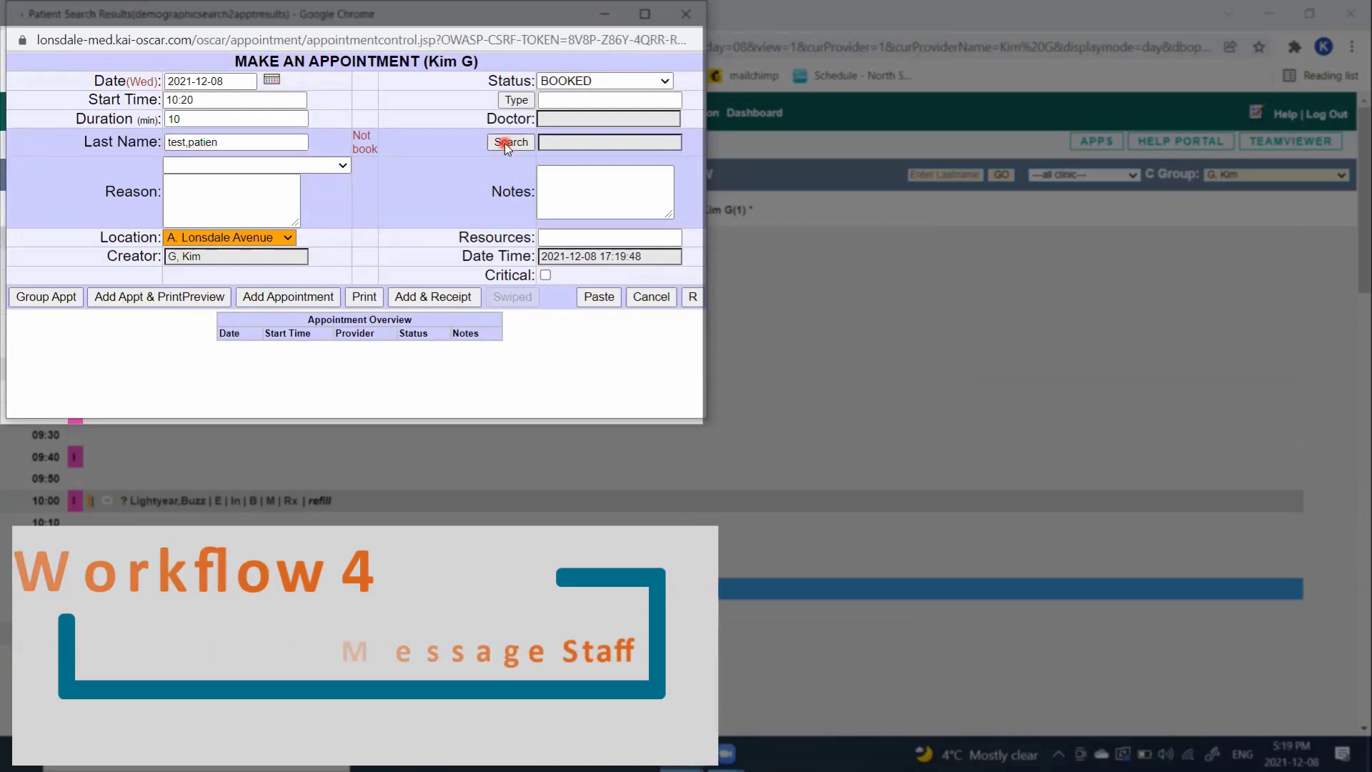
click(39, 162)
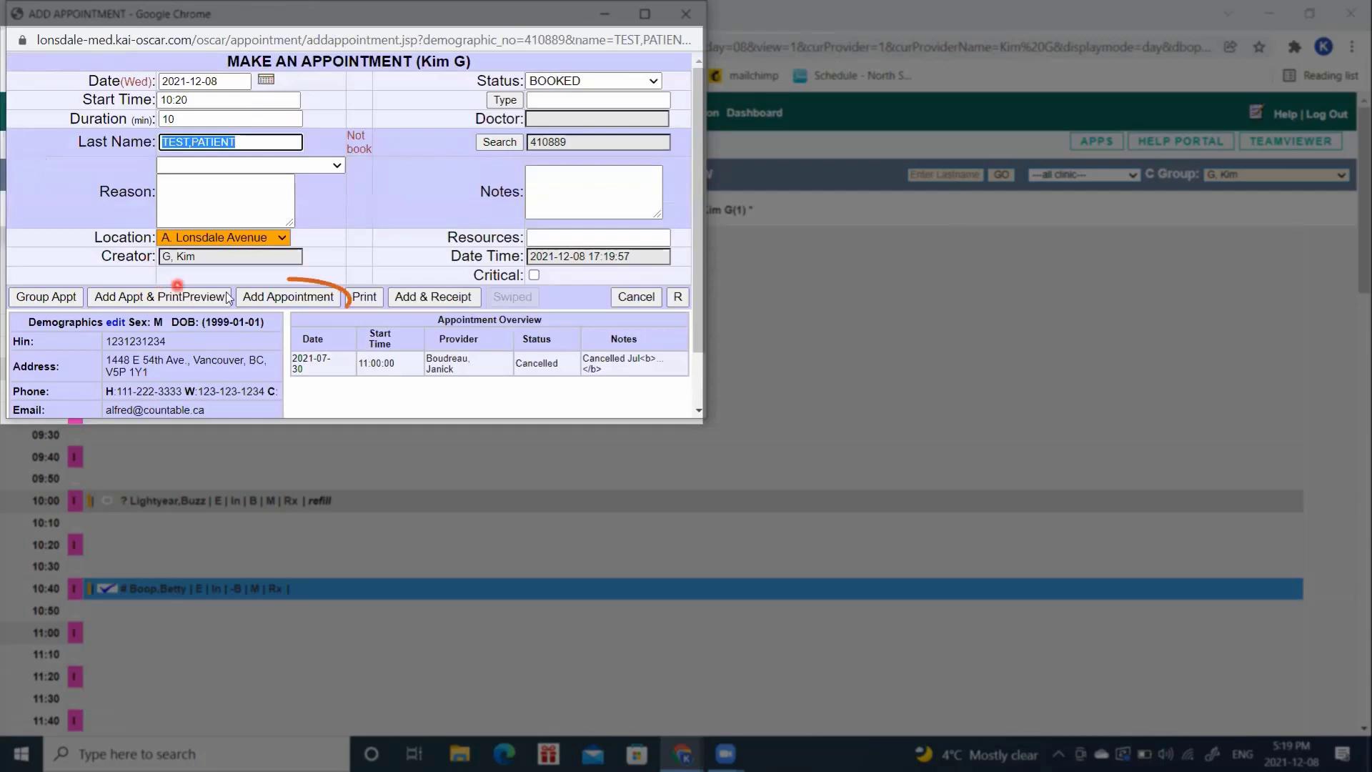
click(258, 297)
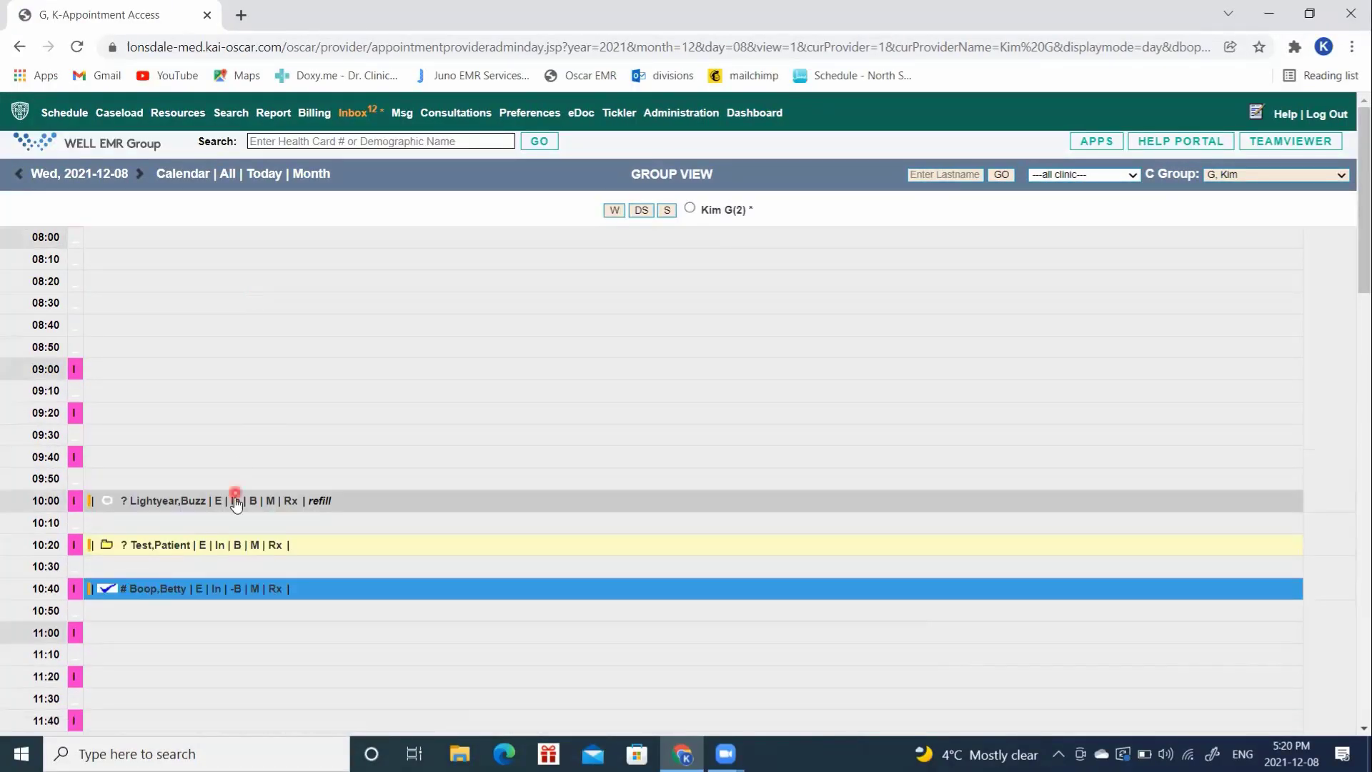
Step: Open the test patient's chart and save a tickler 'ask pt tci' dated 2021-12-08
click(202, 546)
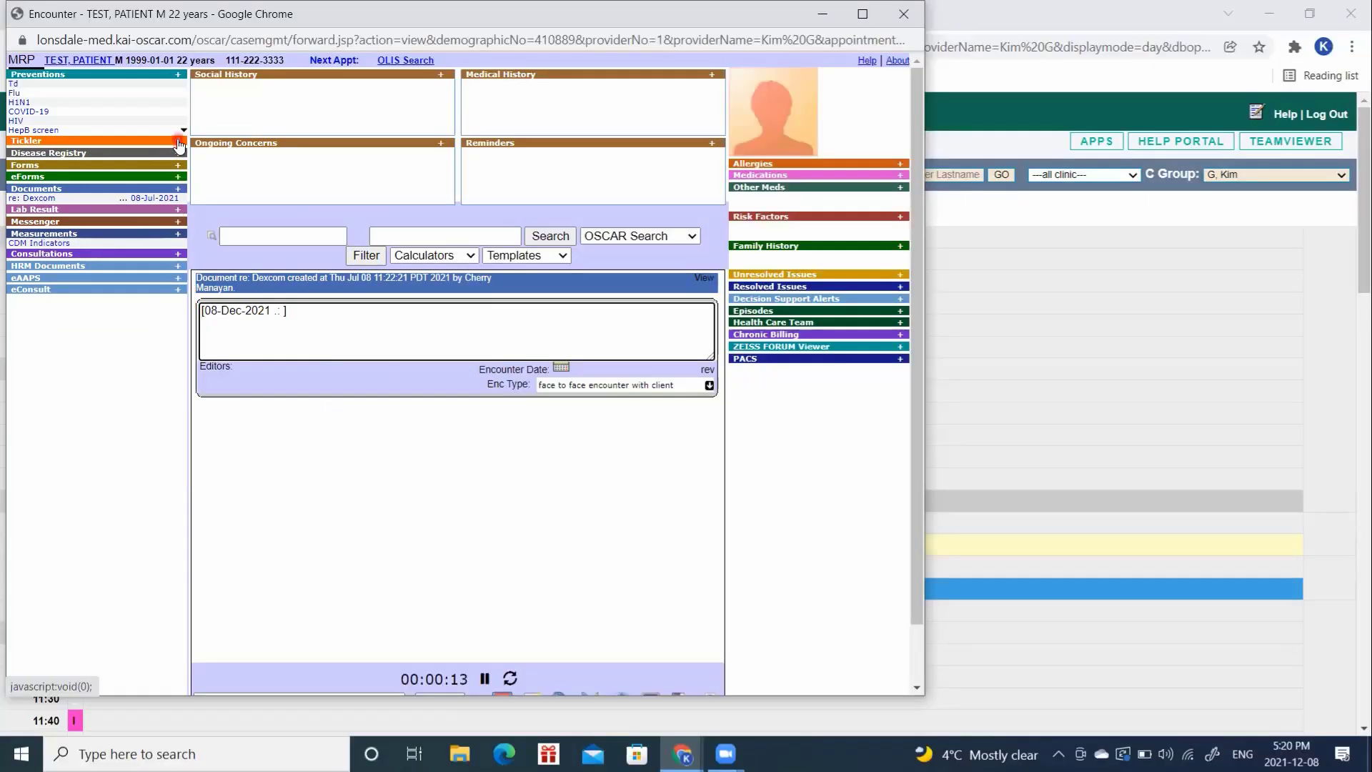
click(179, 145)
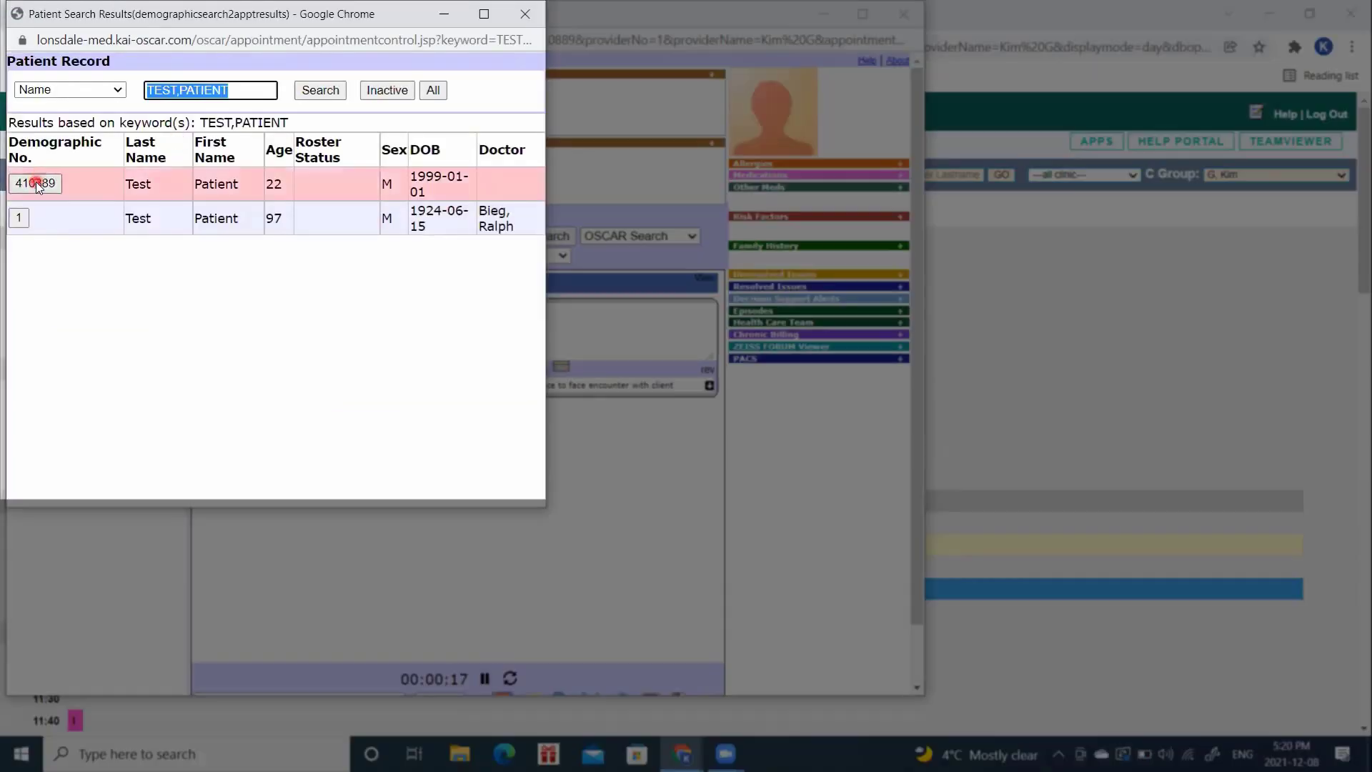
click(36, 183)
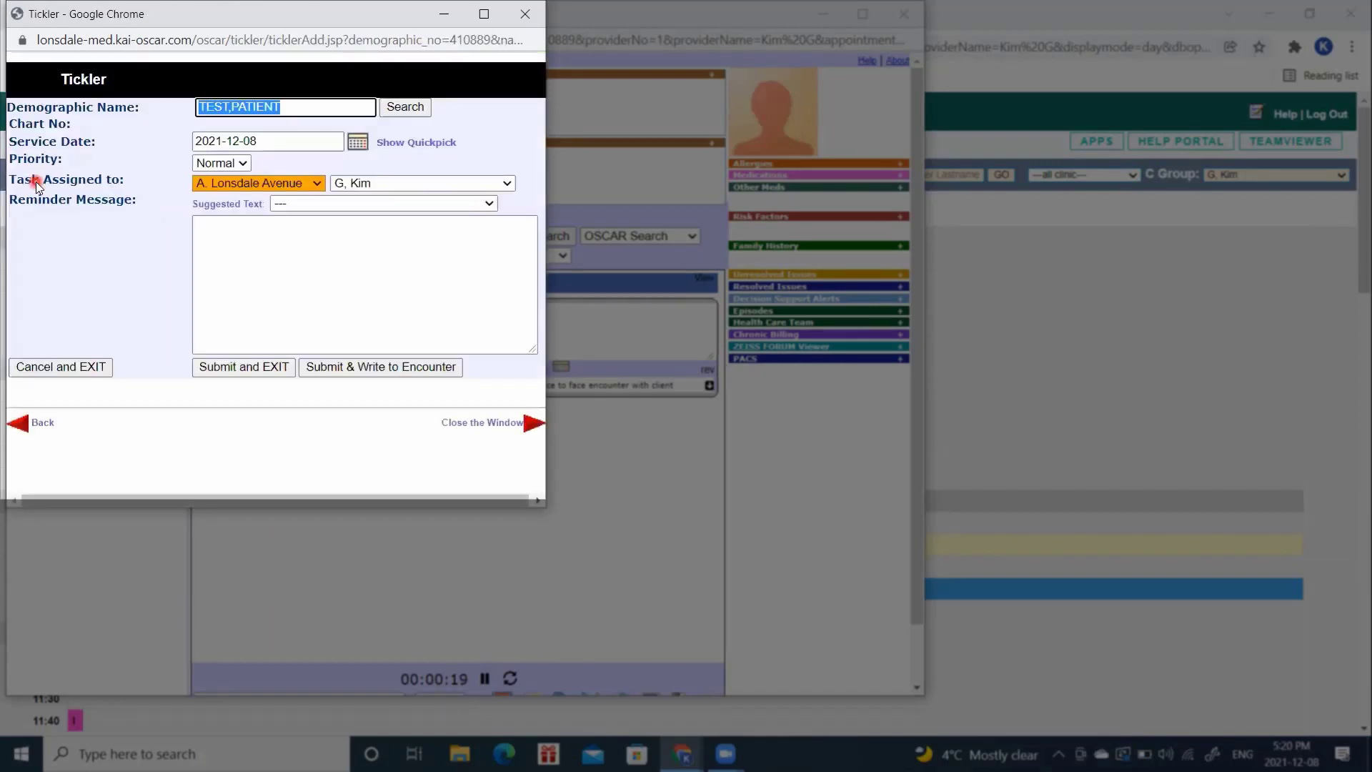
click(272, 238)
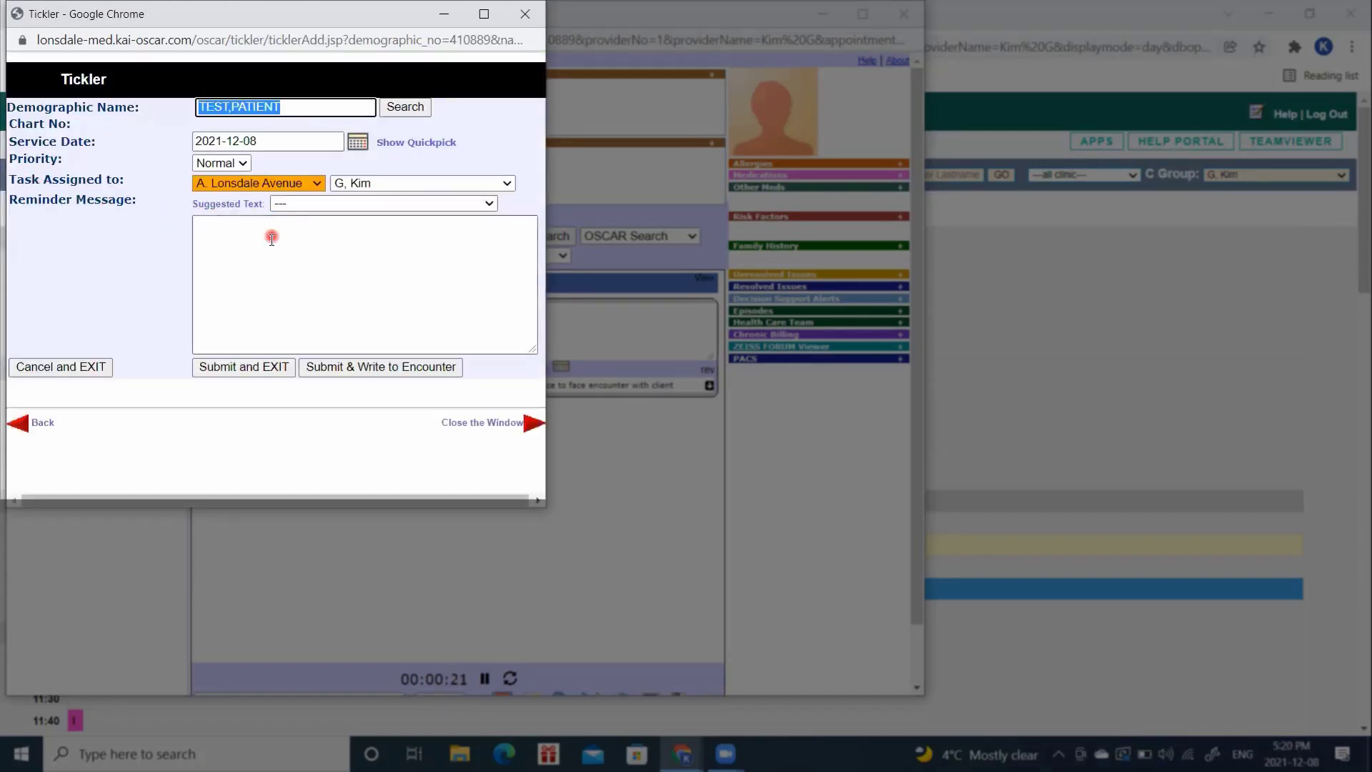
text(a)
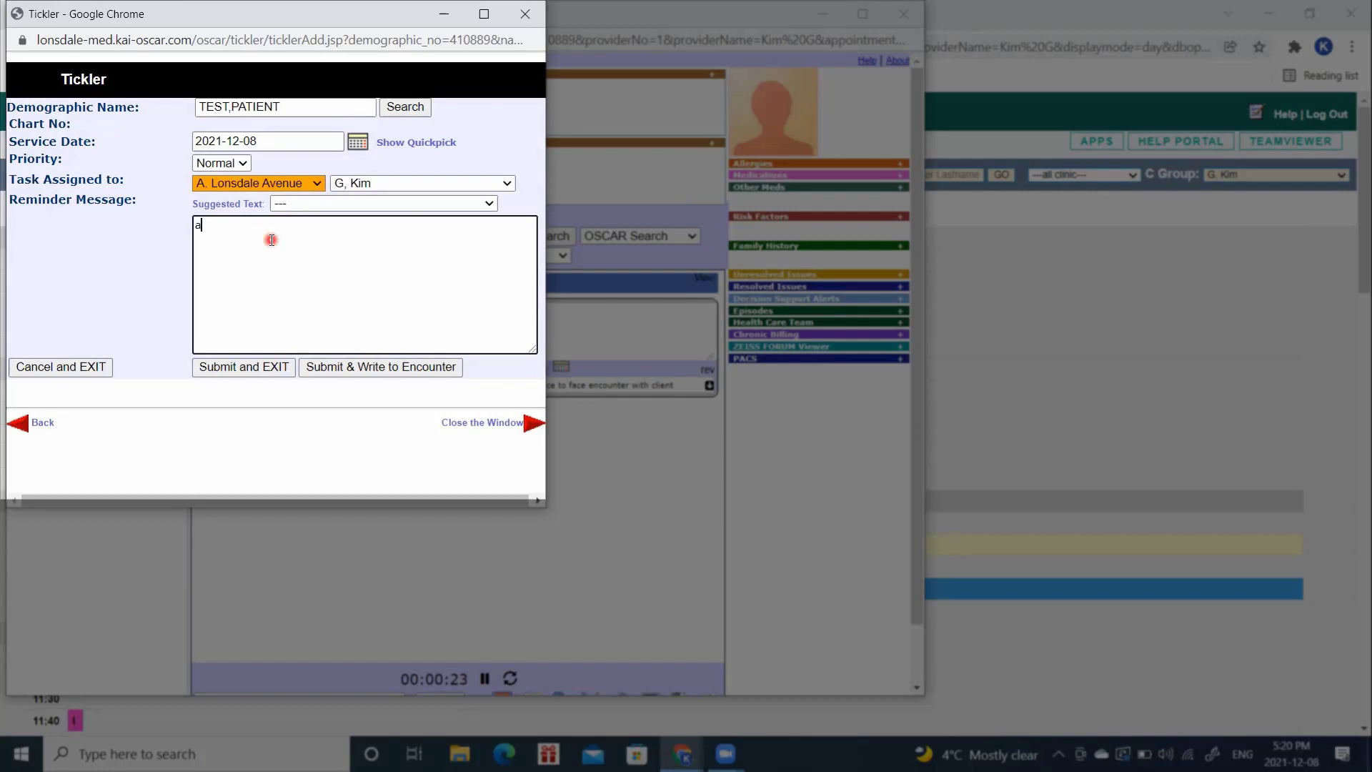
text(sk pt to)
text(i)
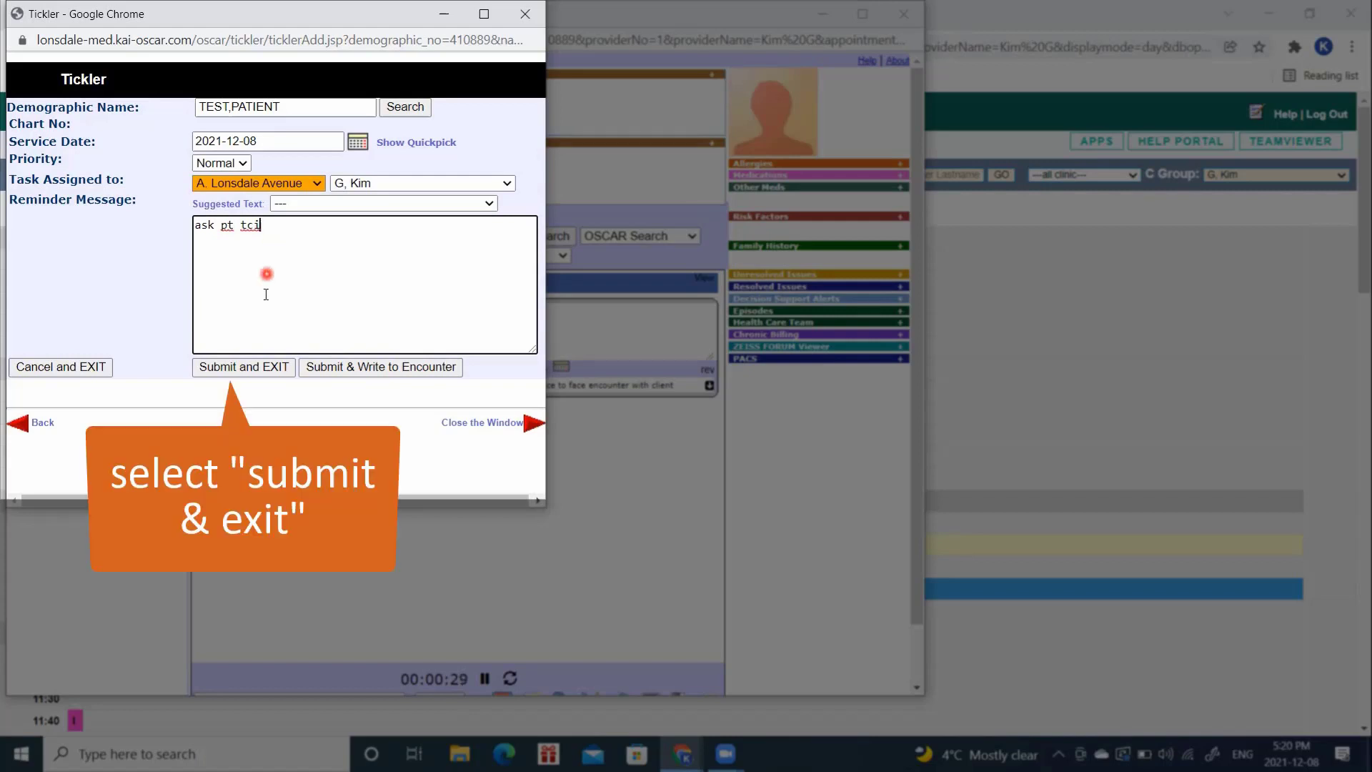
click(256, 368)
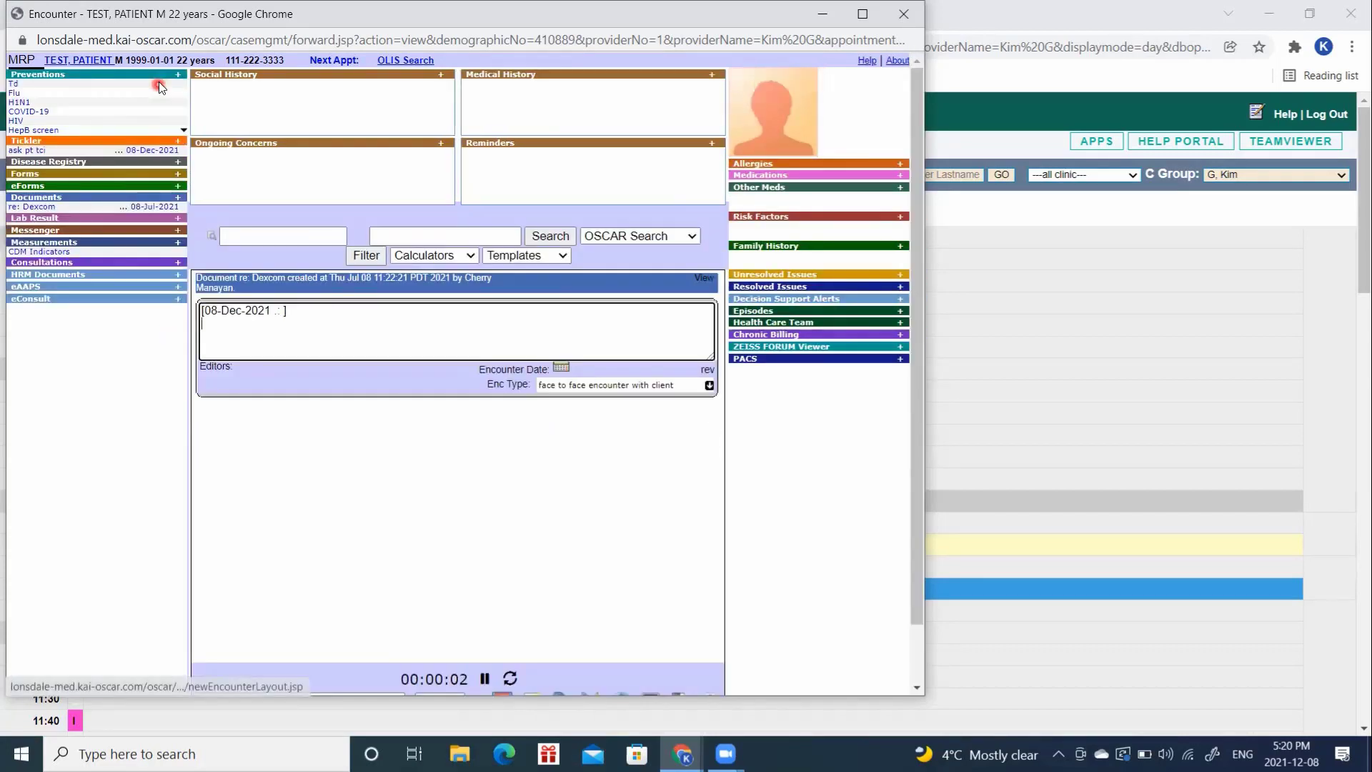
Step: Add a 'pt tci' tickler at A. Lonsdale Avenue, assigned to another staff member, written to the encounter
click(180, 141)
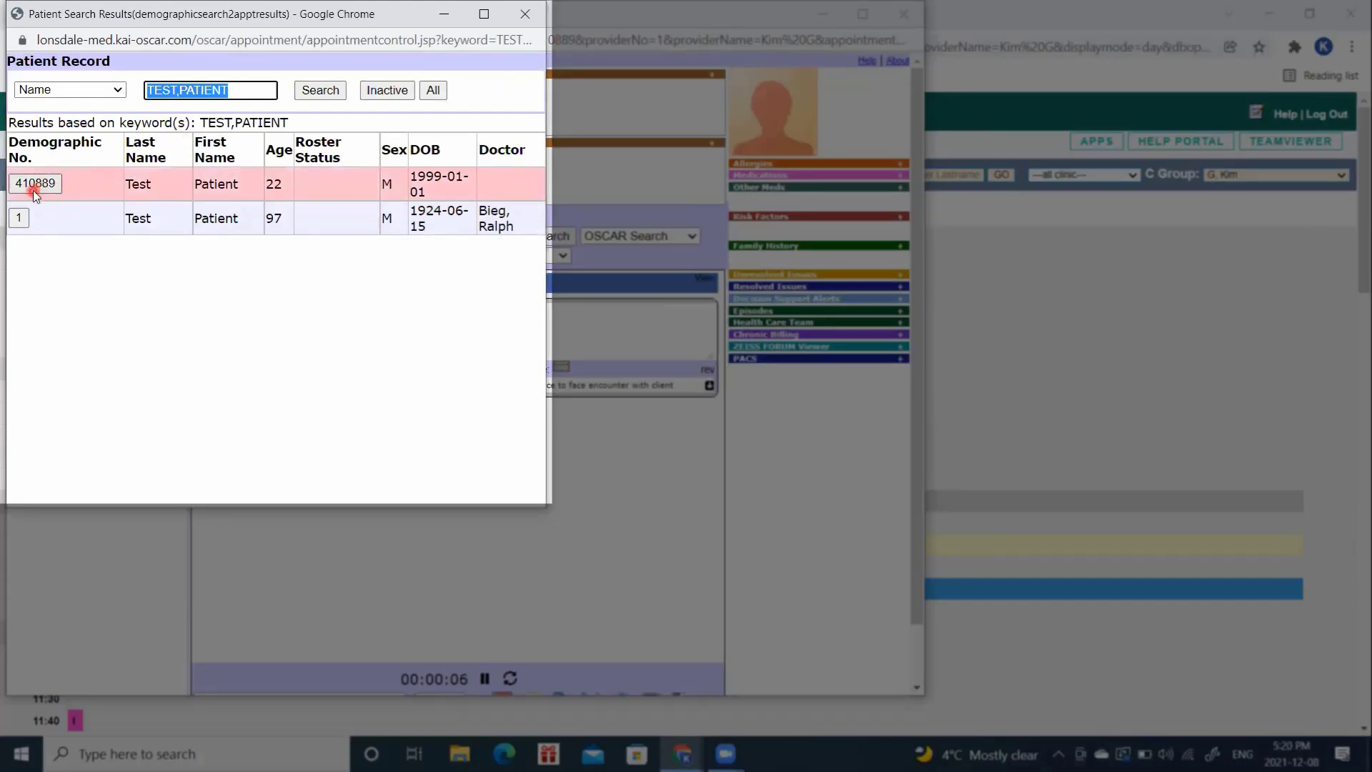
click(33, 188)
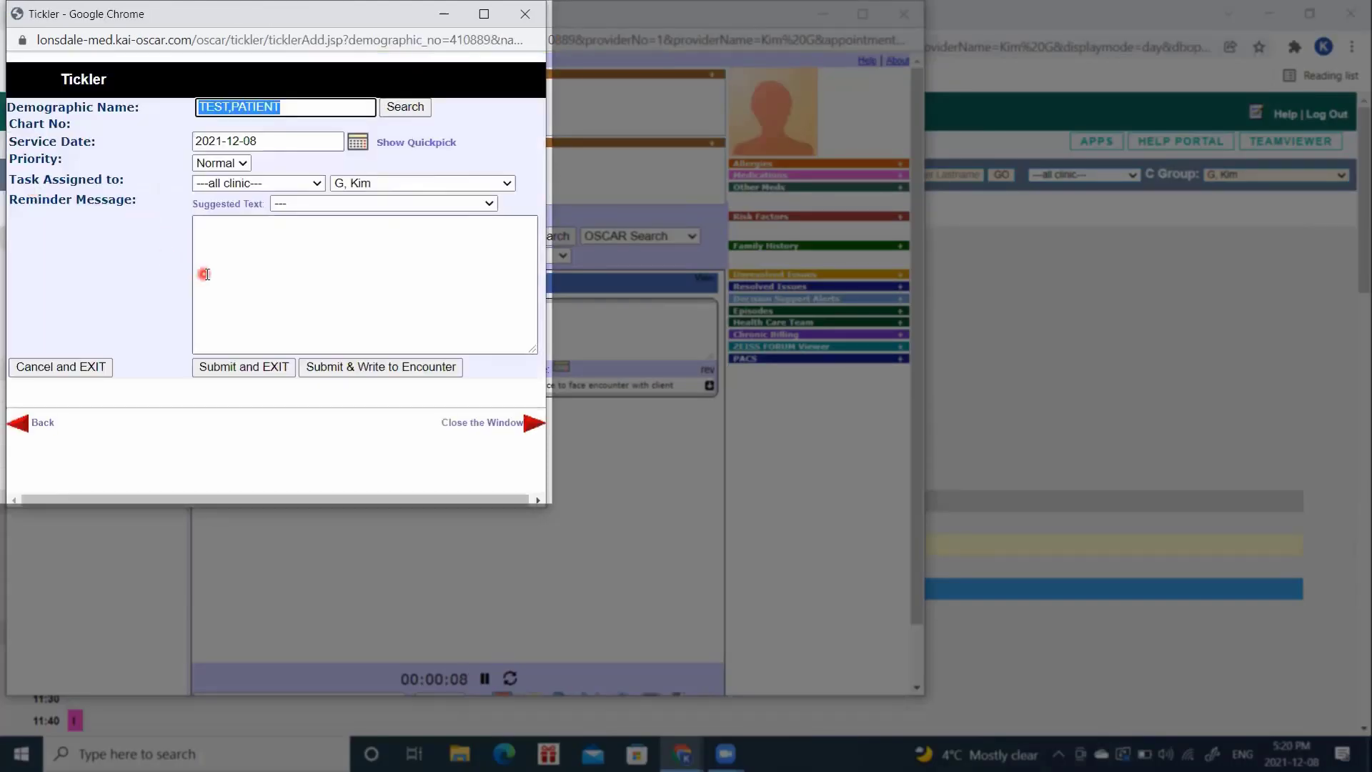
click(208, 274)
text(pt tci)
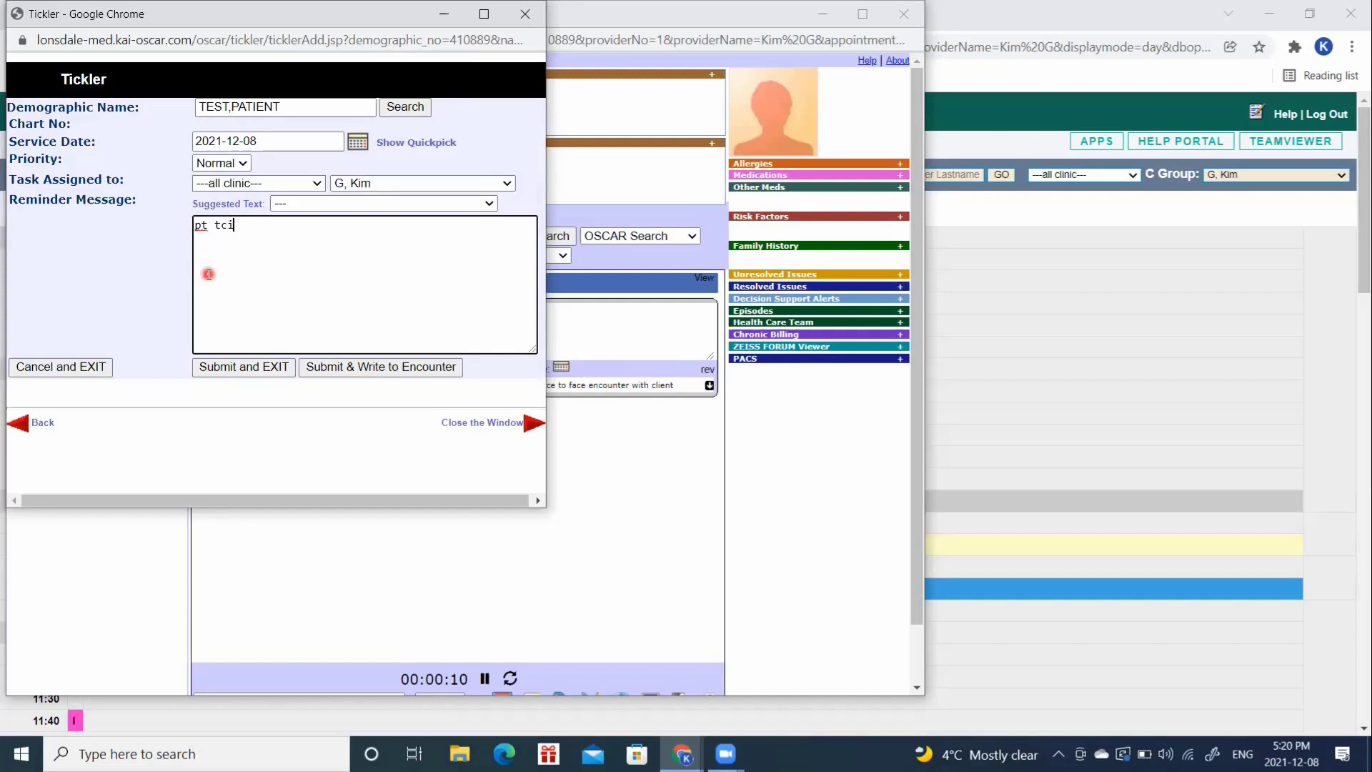
click(258, 183)
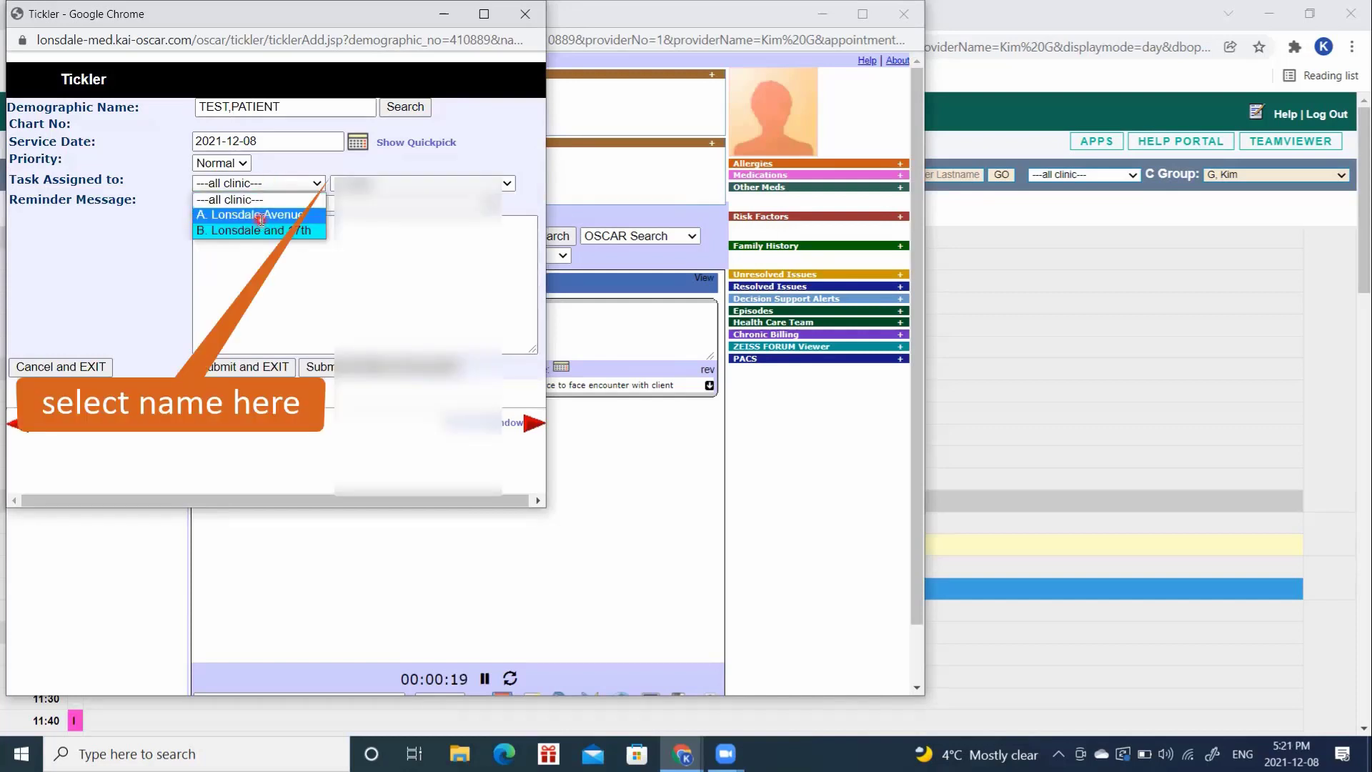
click(262, 215)
click(369, 184)
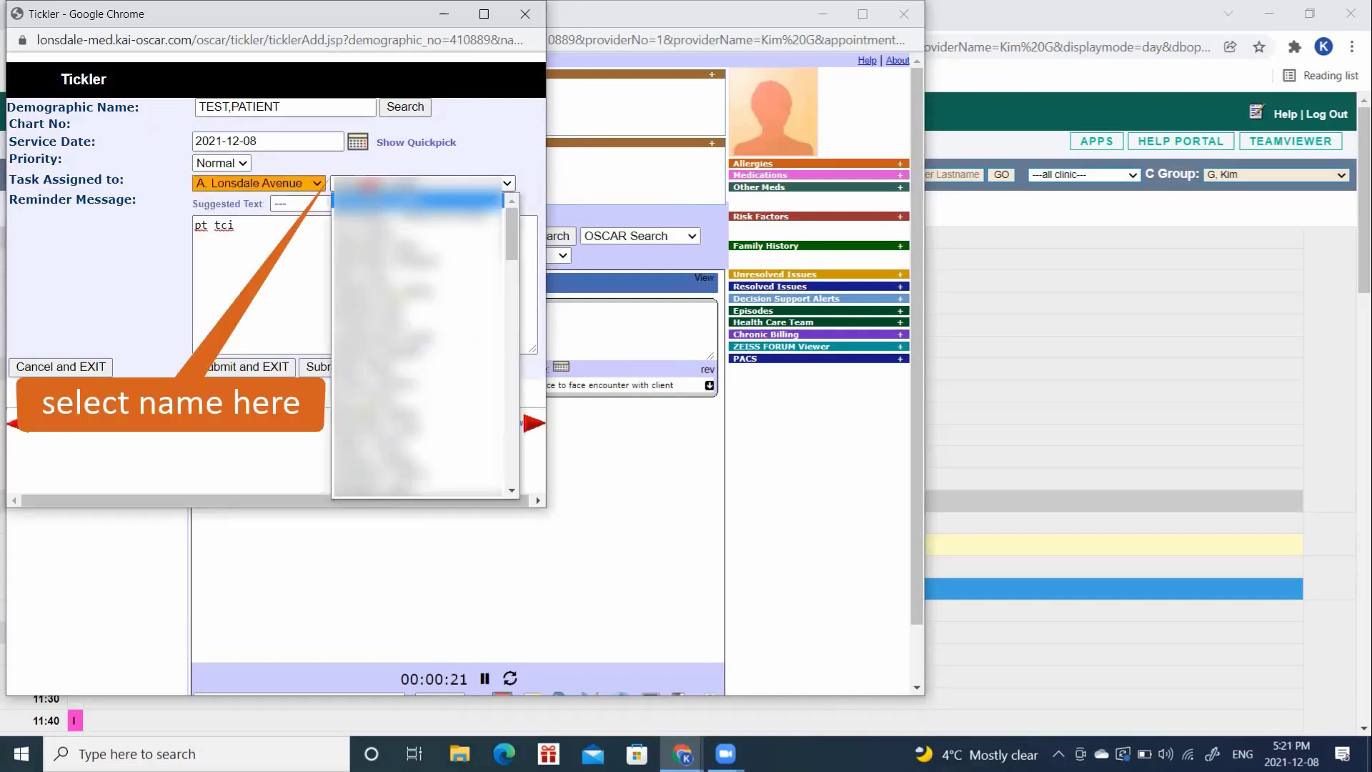
click(383, 262)
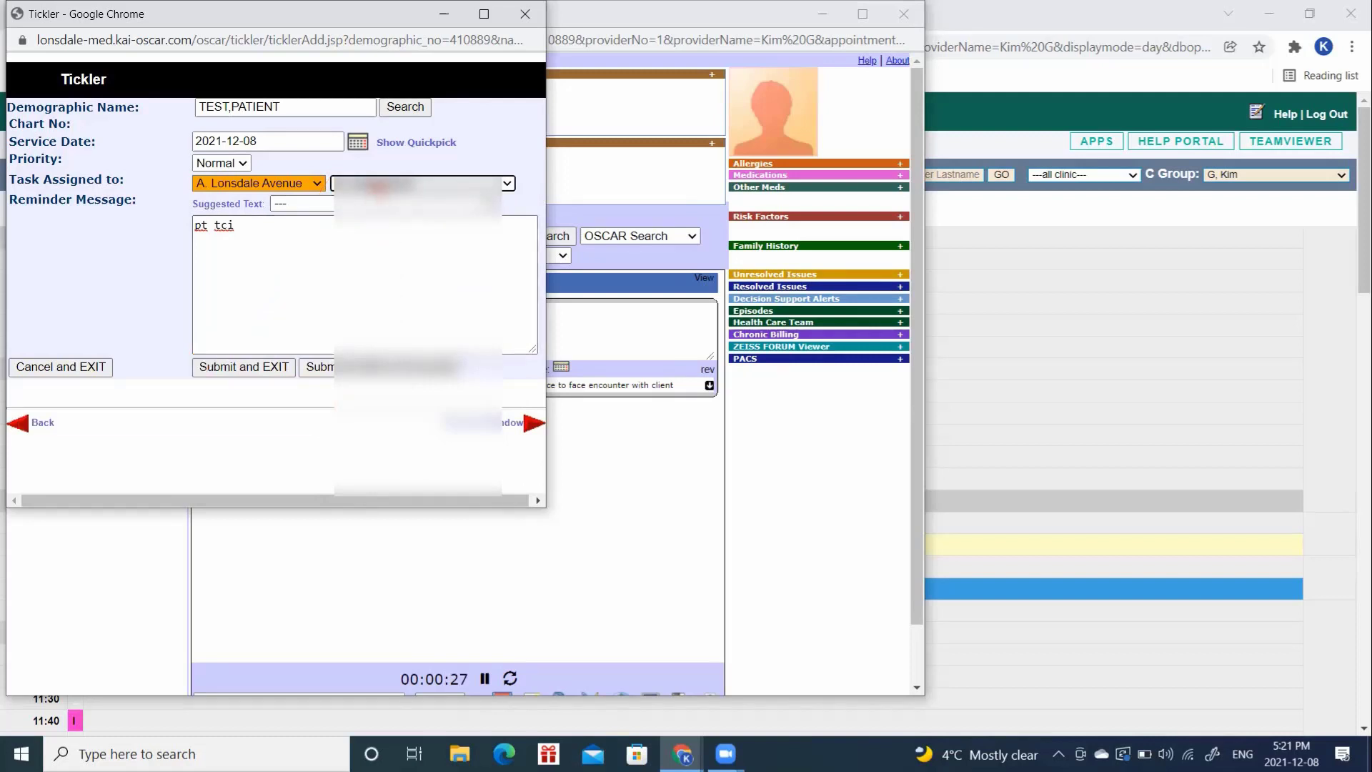
click(379, 184)
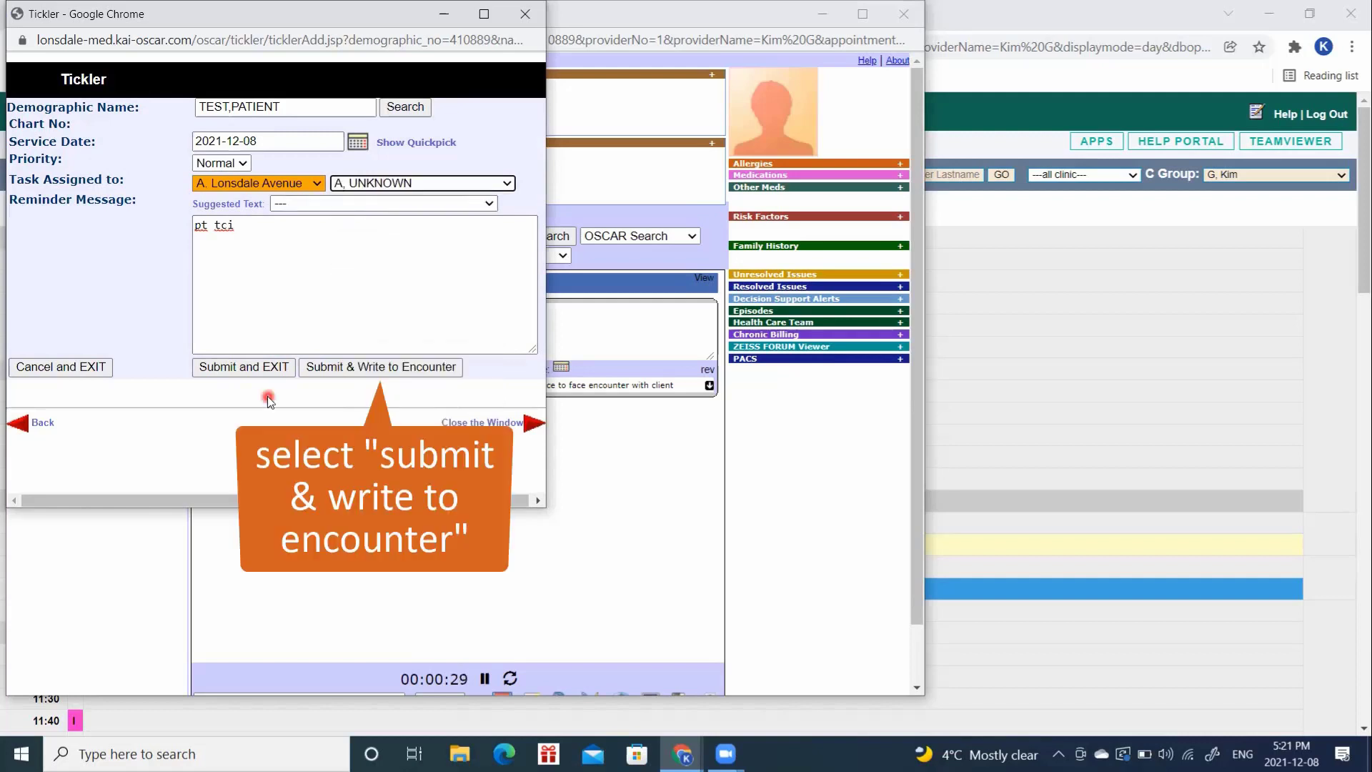
click(339, 370)
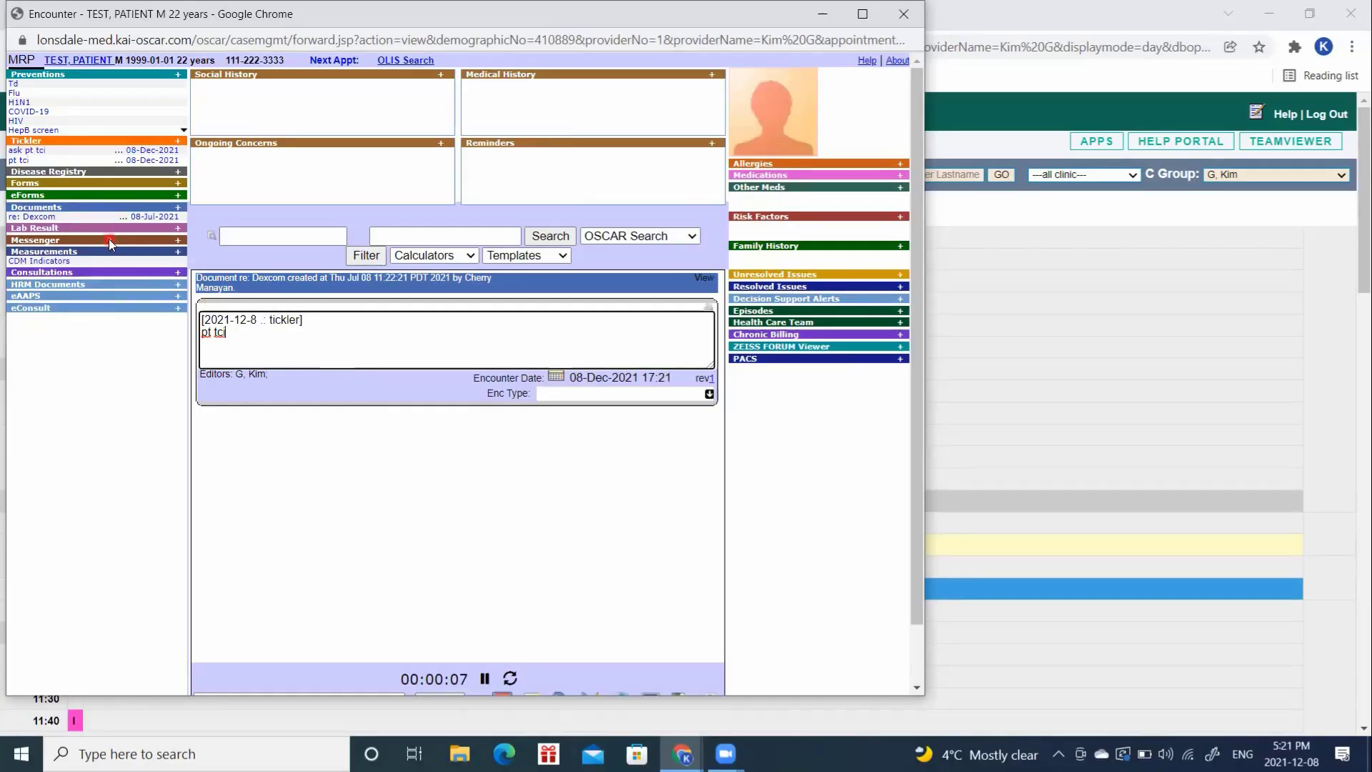
Step: Complete the 'ask pt tci' and 'pt tci' ticklers and list them under Completed
click(32, 141)
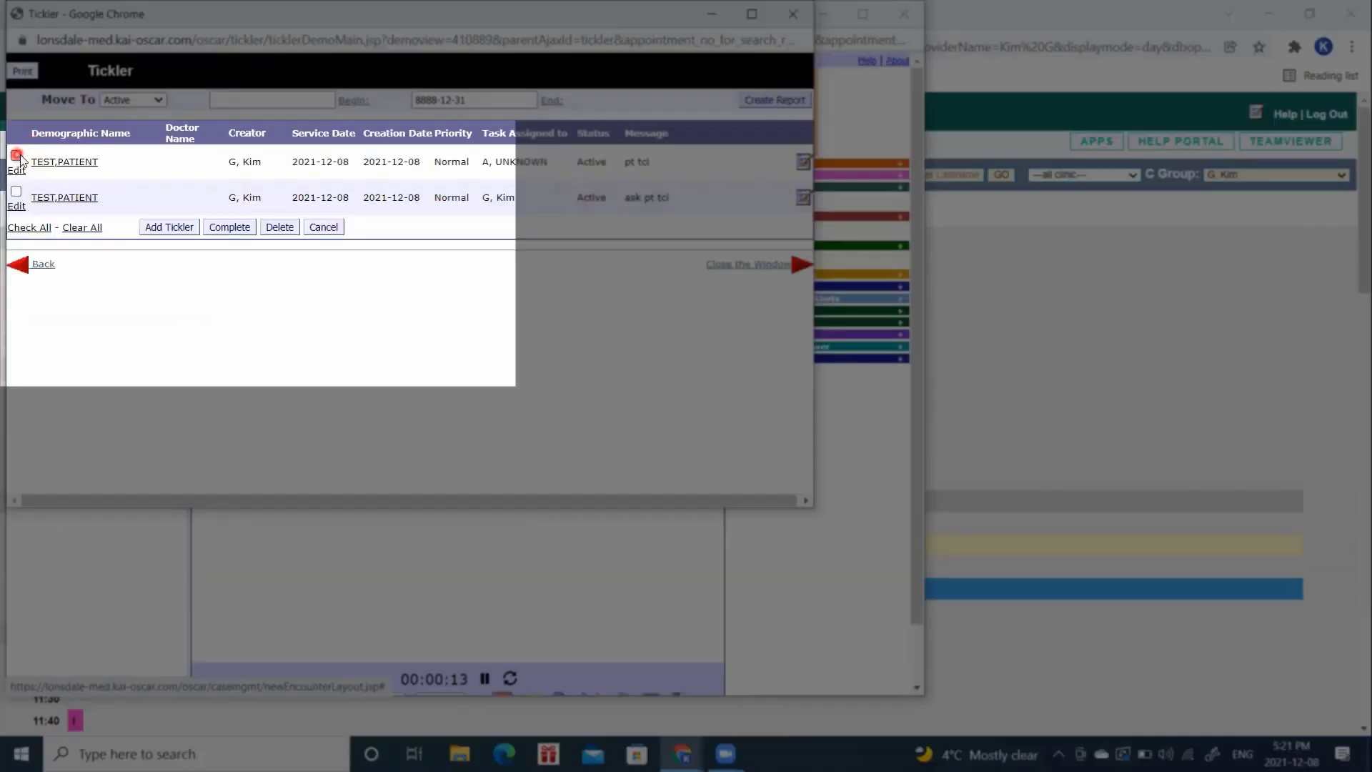
click(17, 156)
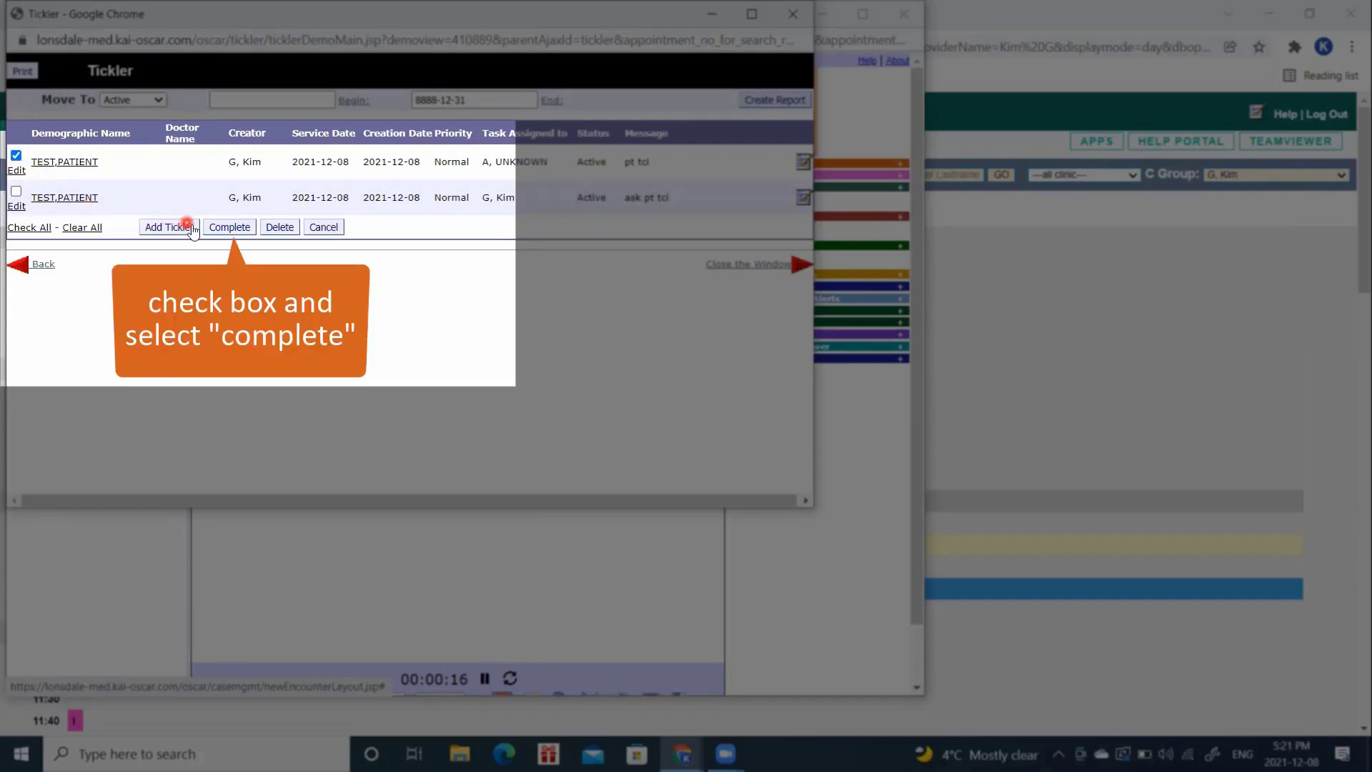
click(217, 228)
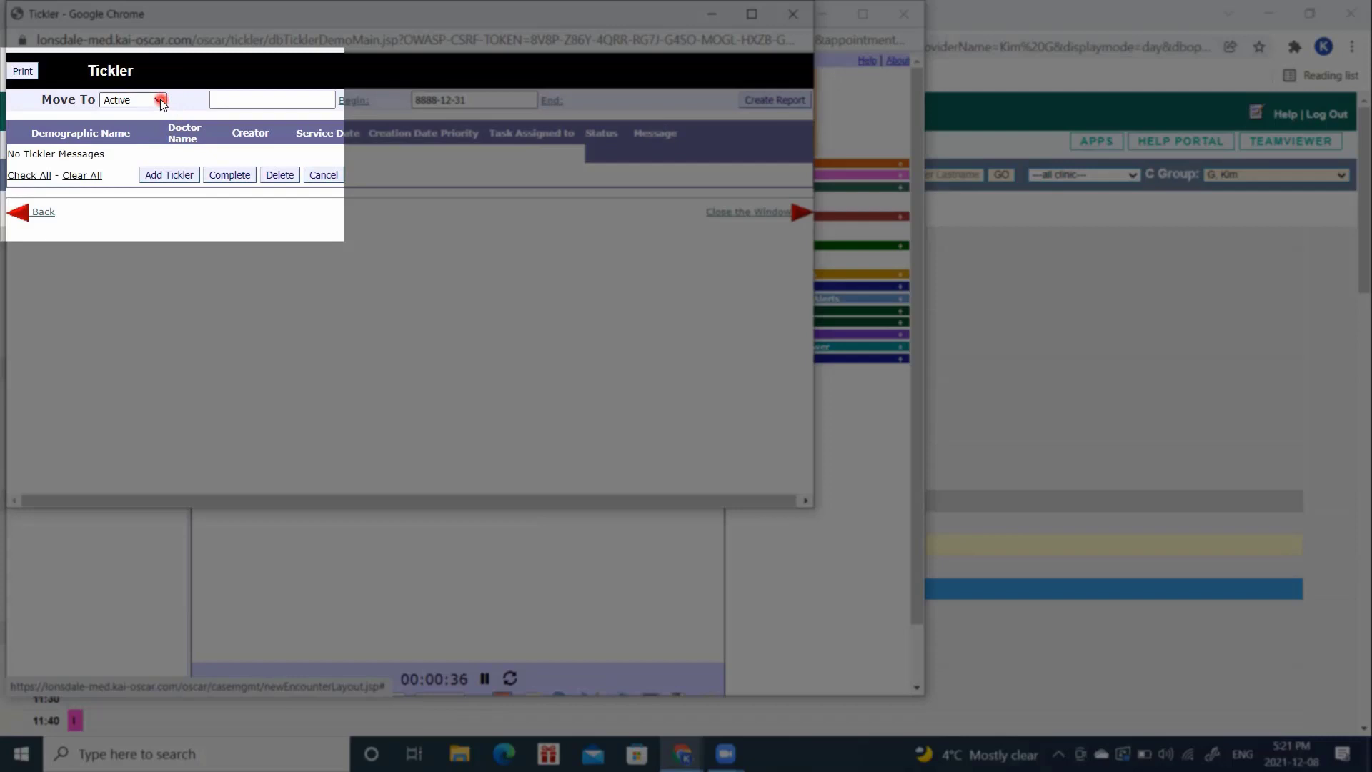
click(160, 100)
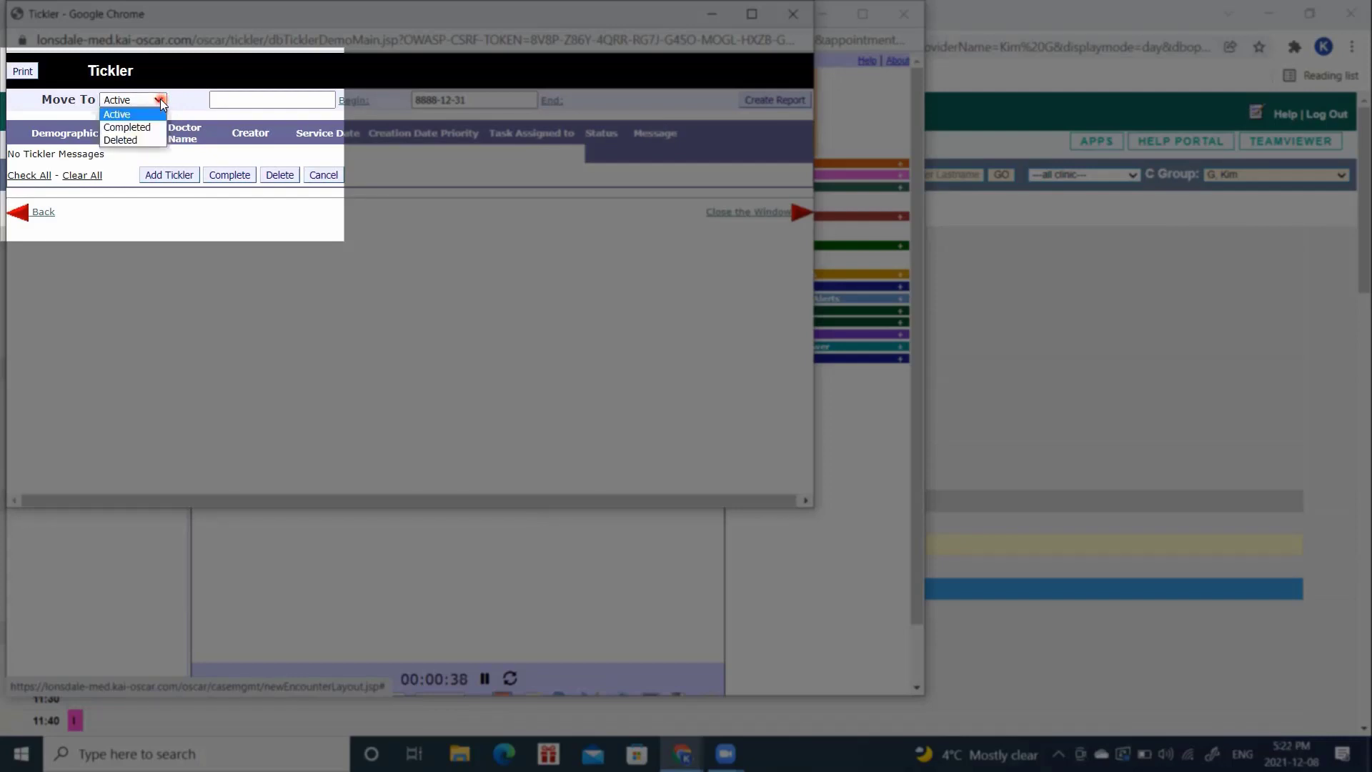
click(151, 129)
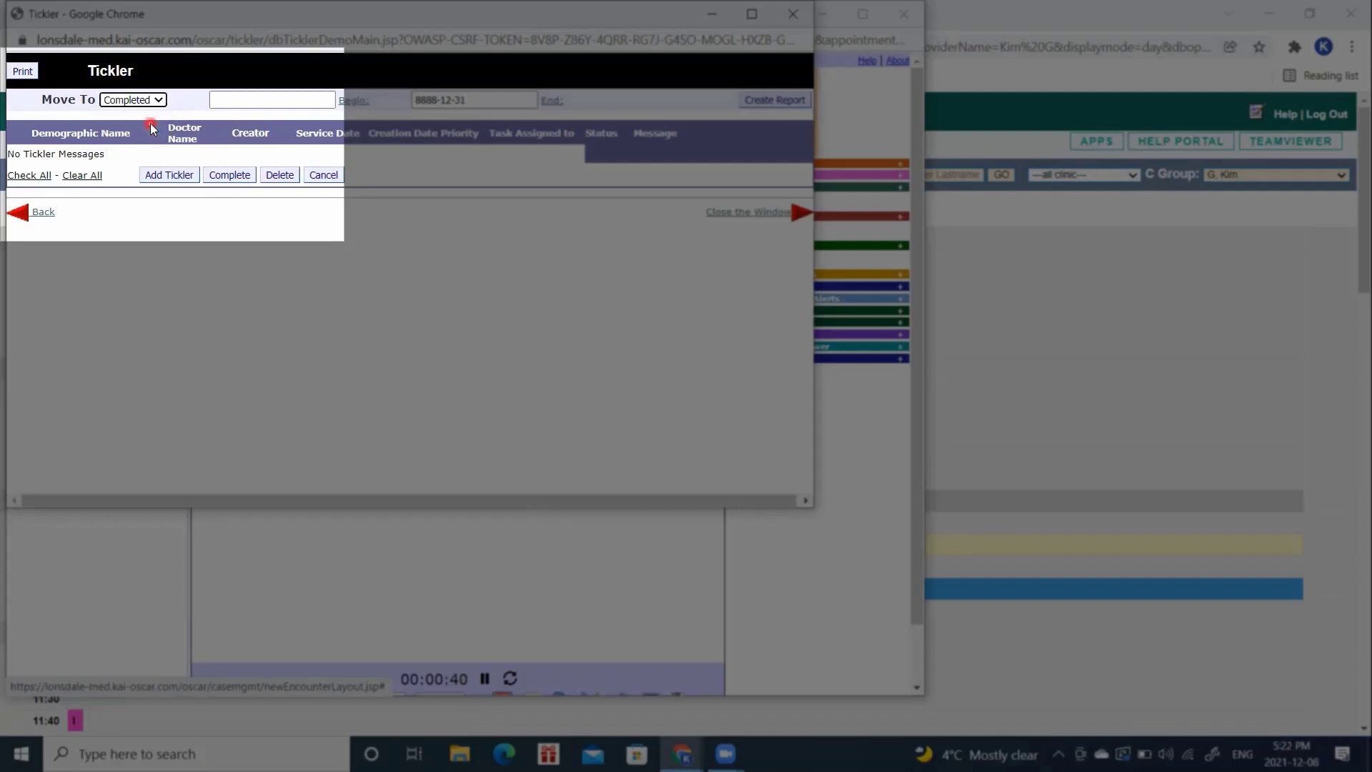
click(750, 103)
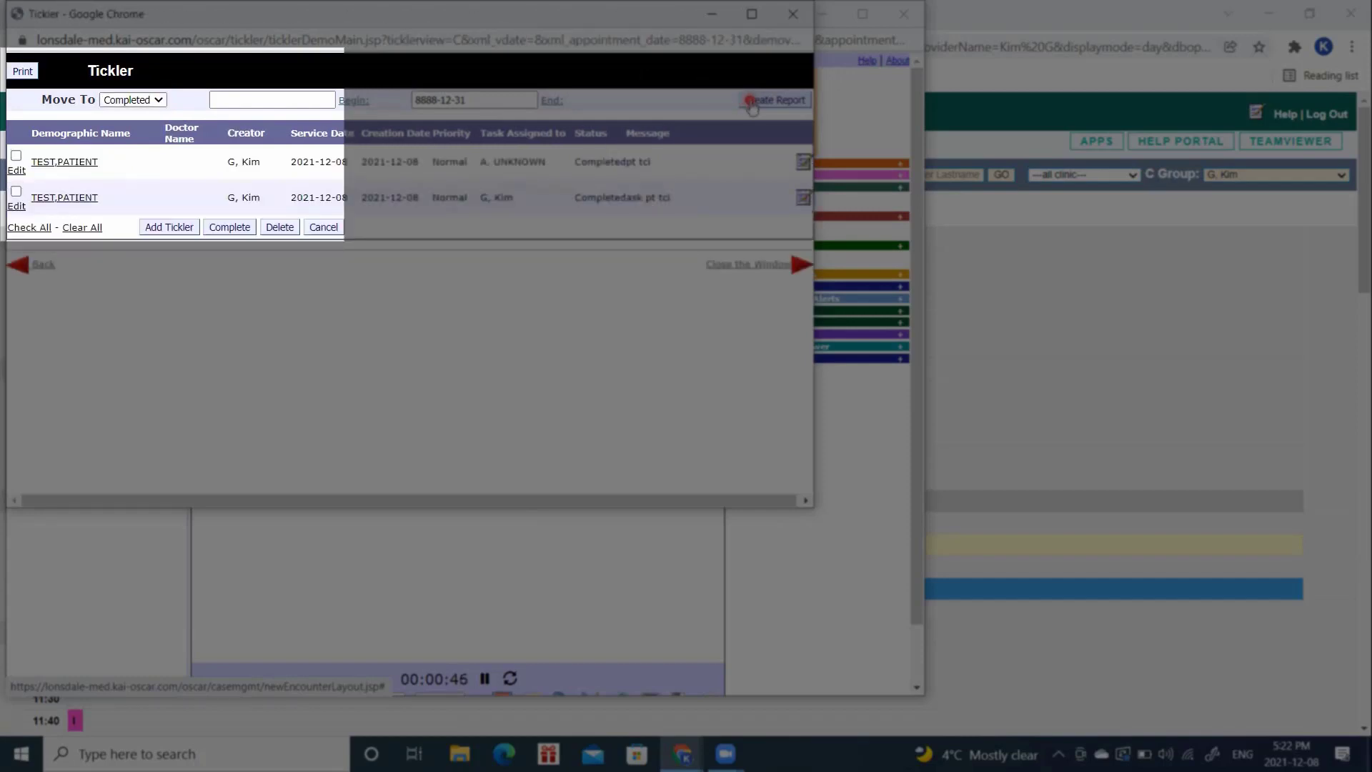
Step: Close the tickler list and the encounter window to return to the 2021-12-08 schedule
click(792, 20)
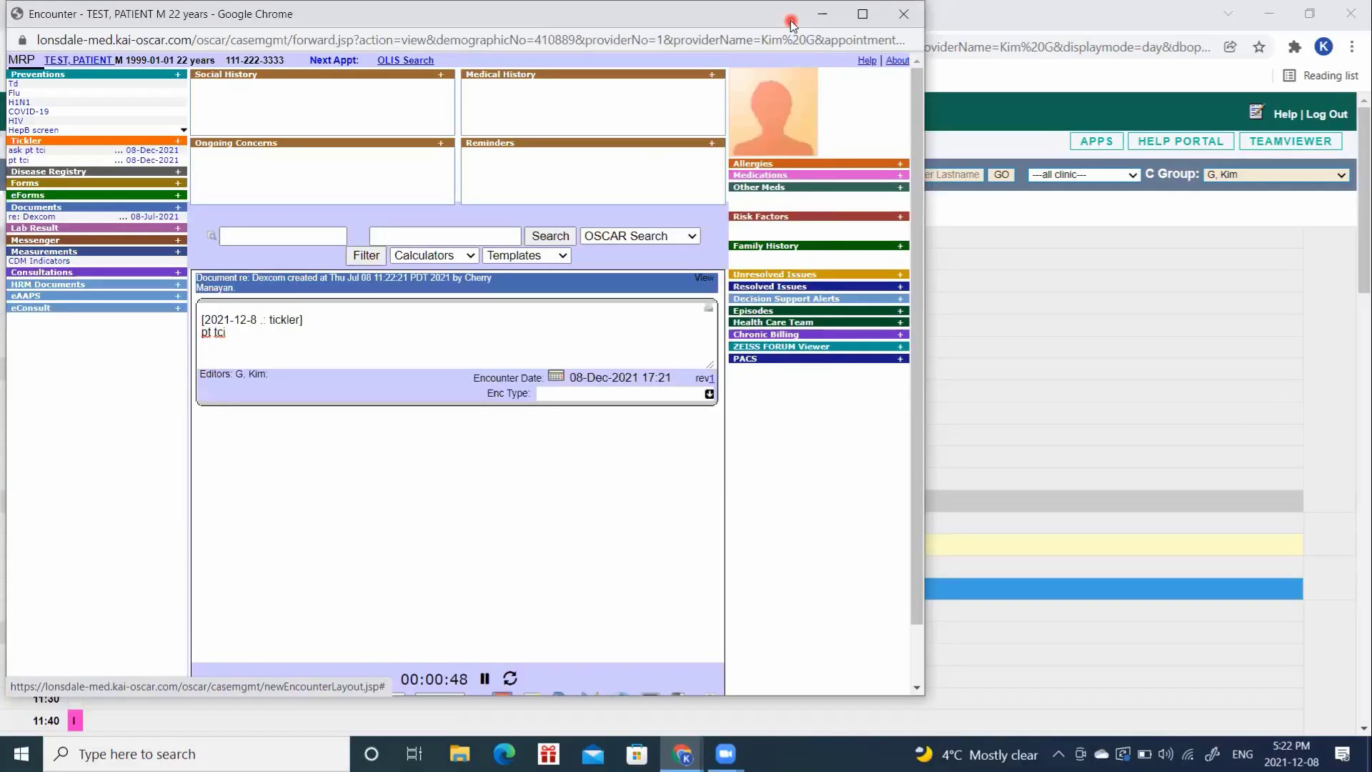
click(641, 156)
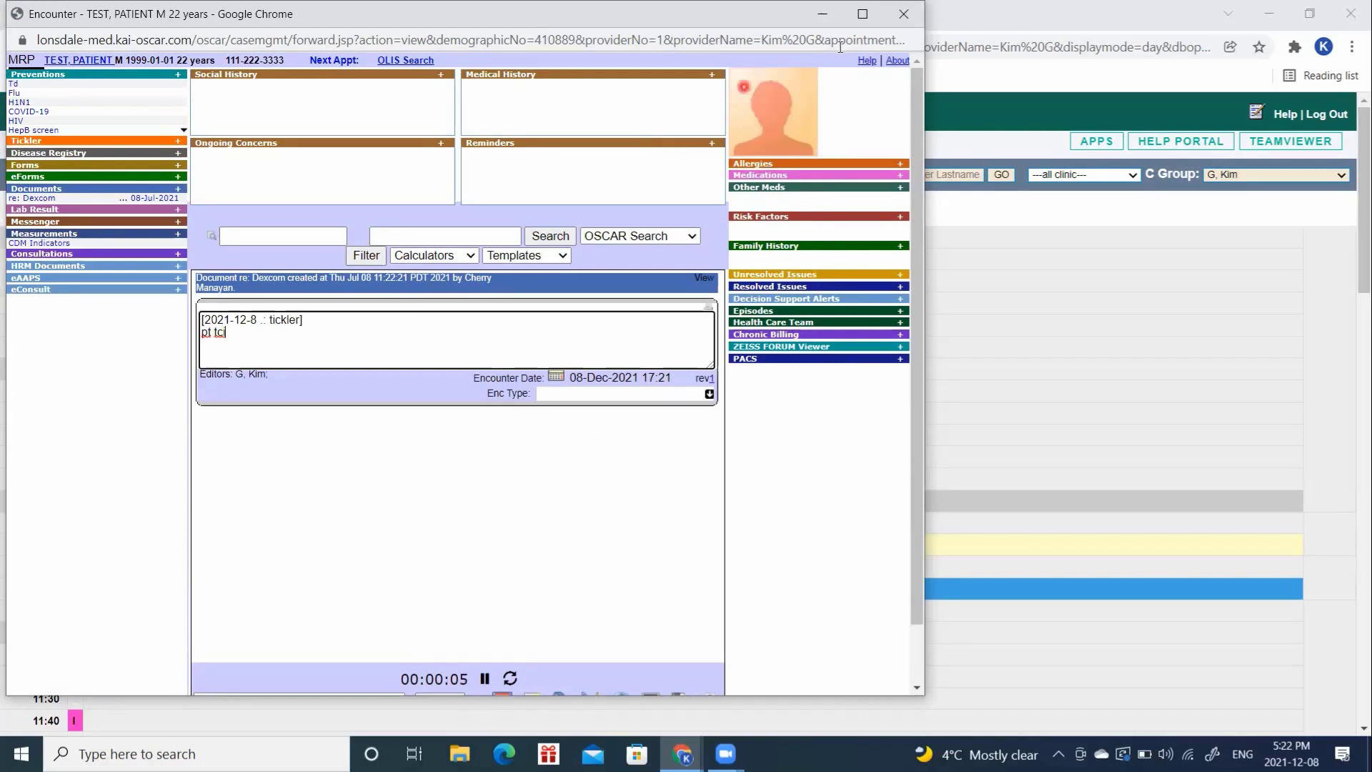
click(899, 13)
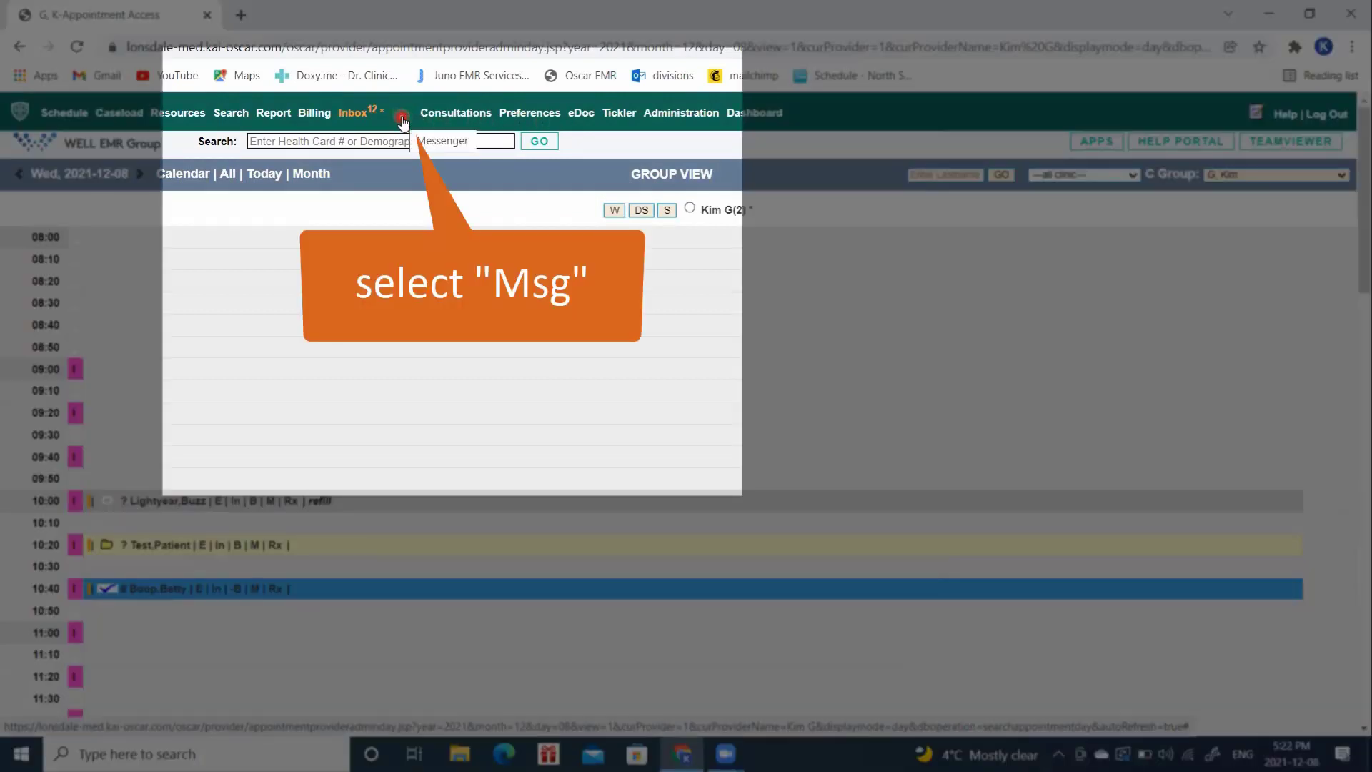
Step: Message stellar staff with subject 'tci', asking them to call a patient about tomorrow's appointment
click(402, 117)
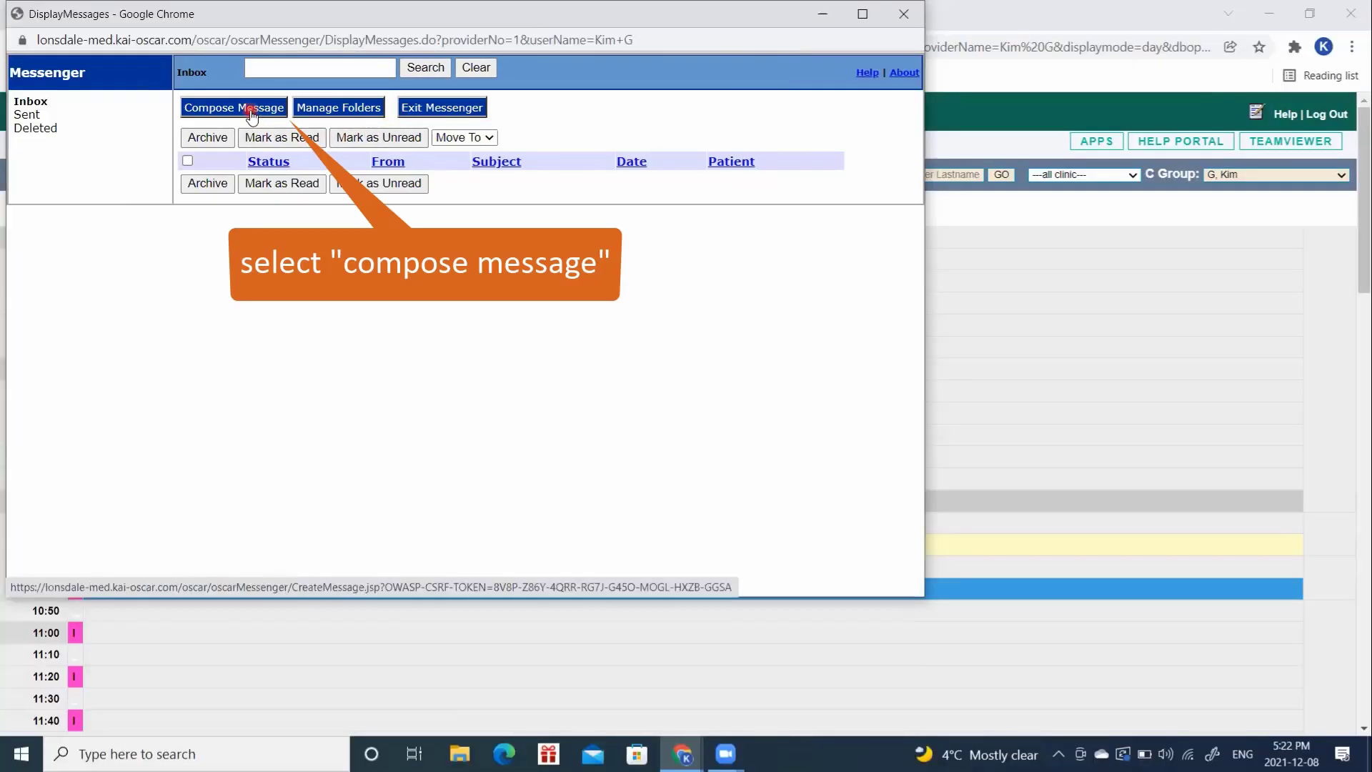
click(251, 111)
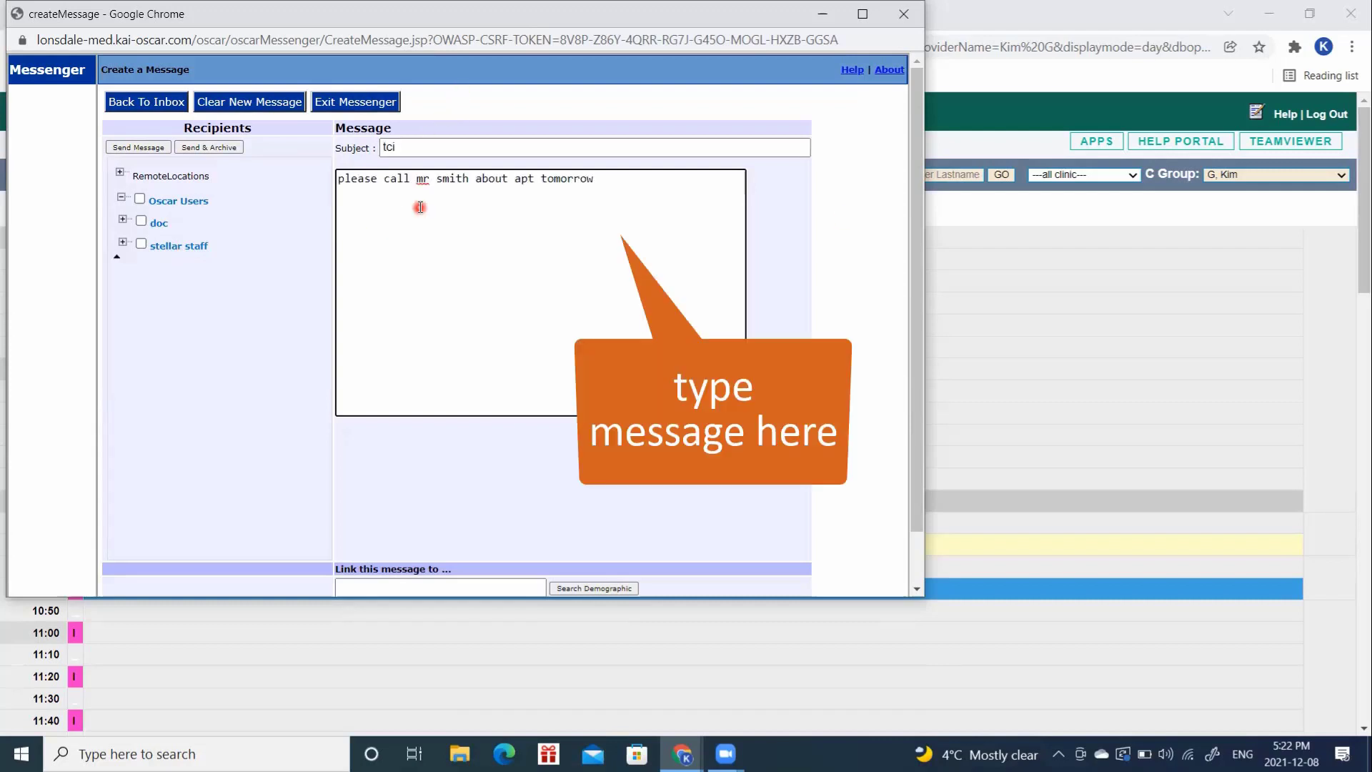
scroll(621, 501, down, 1)
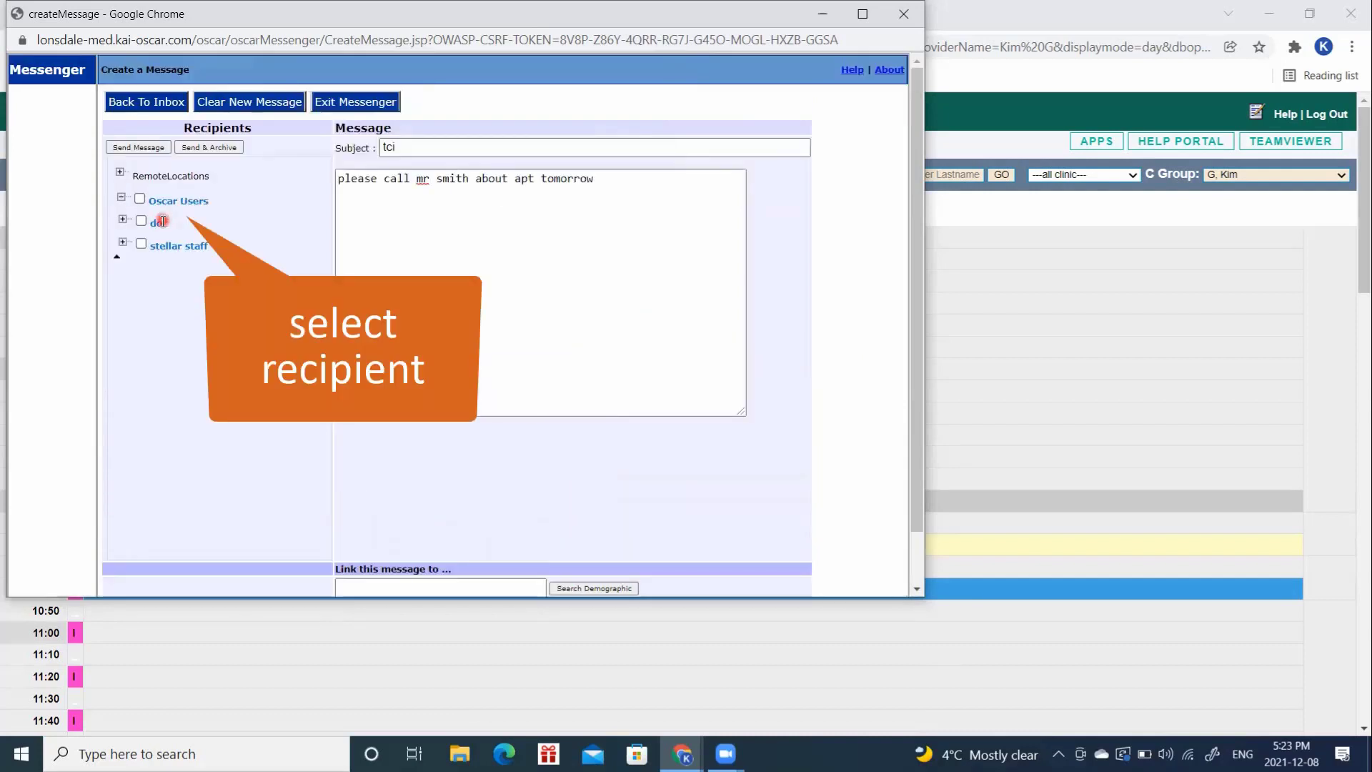
scroll(162, 162, up, 1)
click(141, 243)
click(149, 149)
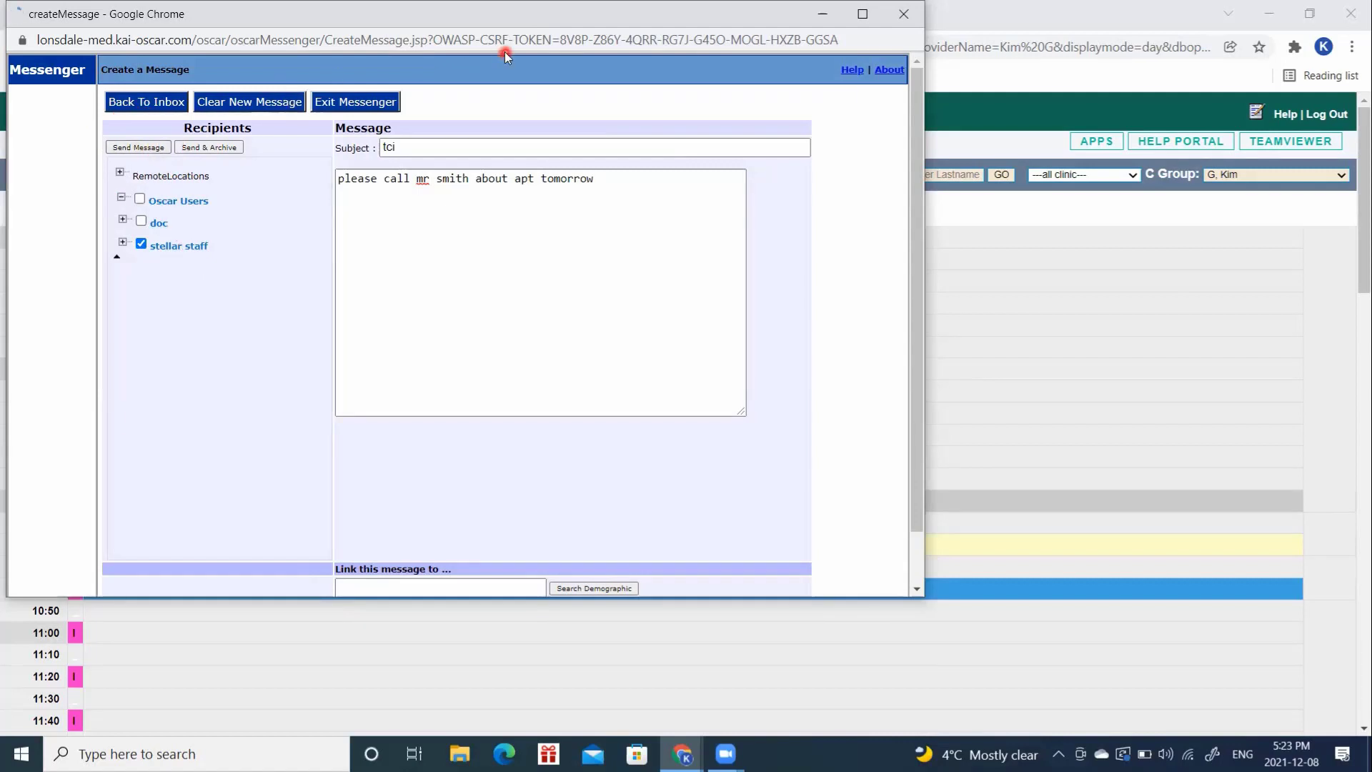
Step: Close the SentMessage window, leaving the schedule with its 10:00, 10:20 and 10:40 appointments
click(903, 16)
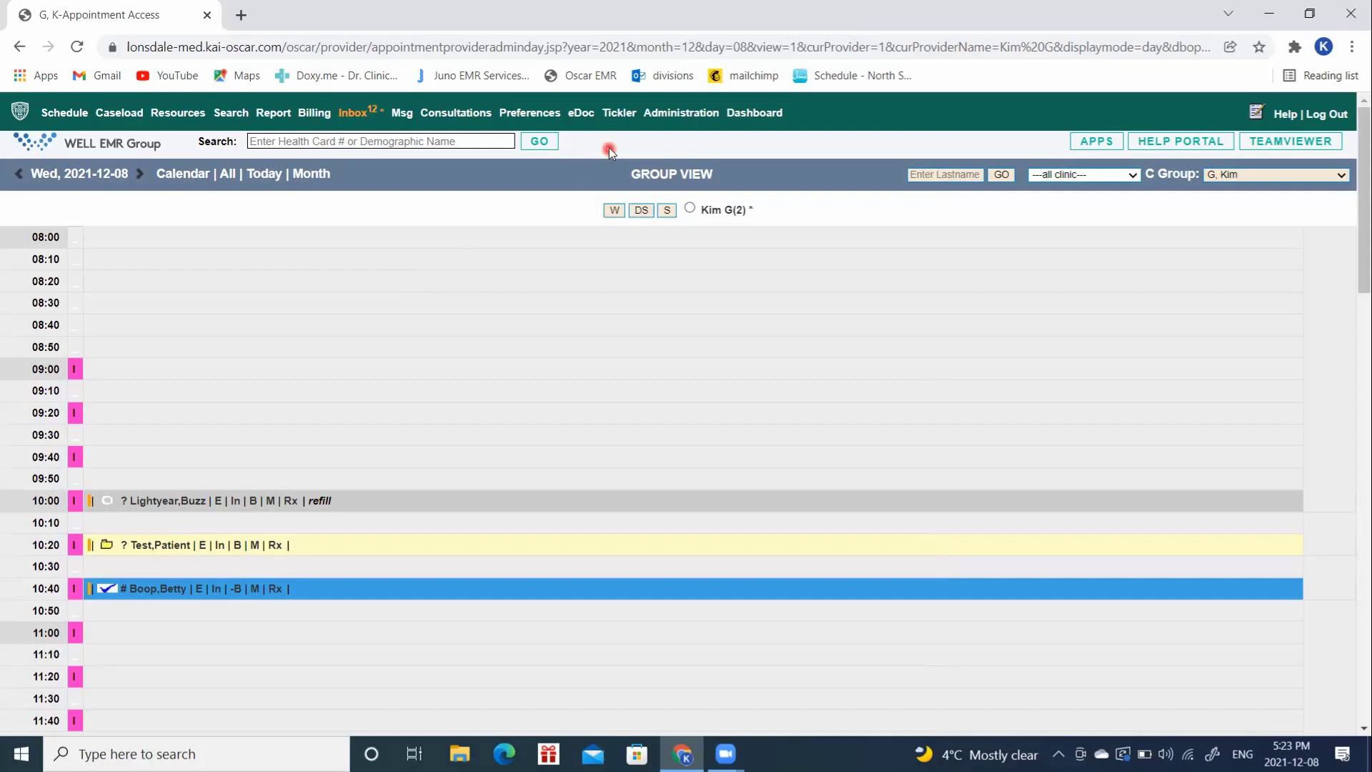
click(619, 120)
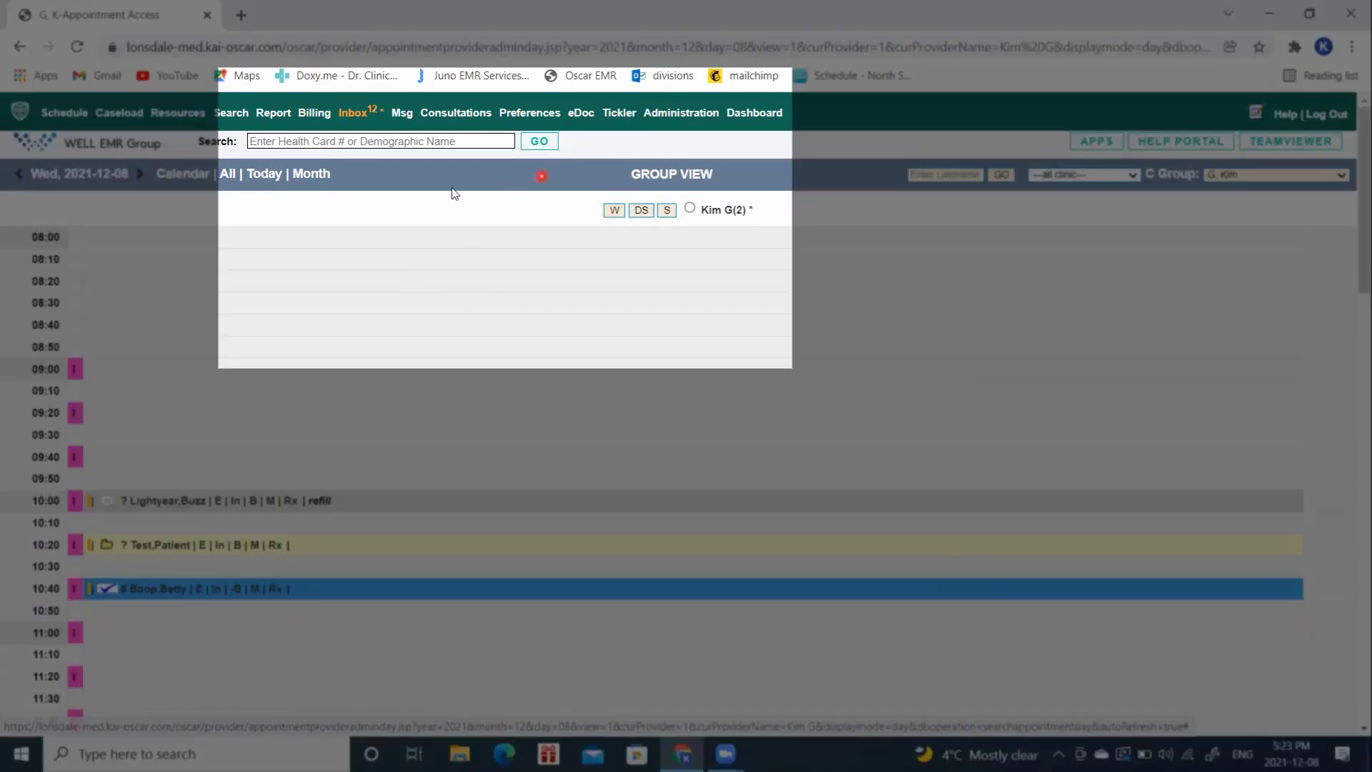
click(403, 115)
click(319, 384)
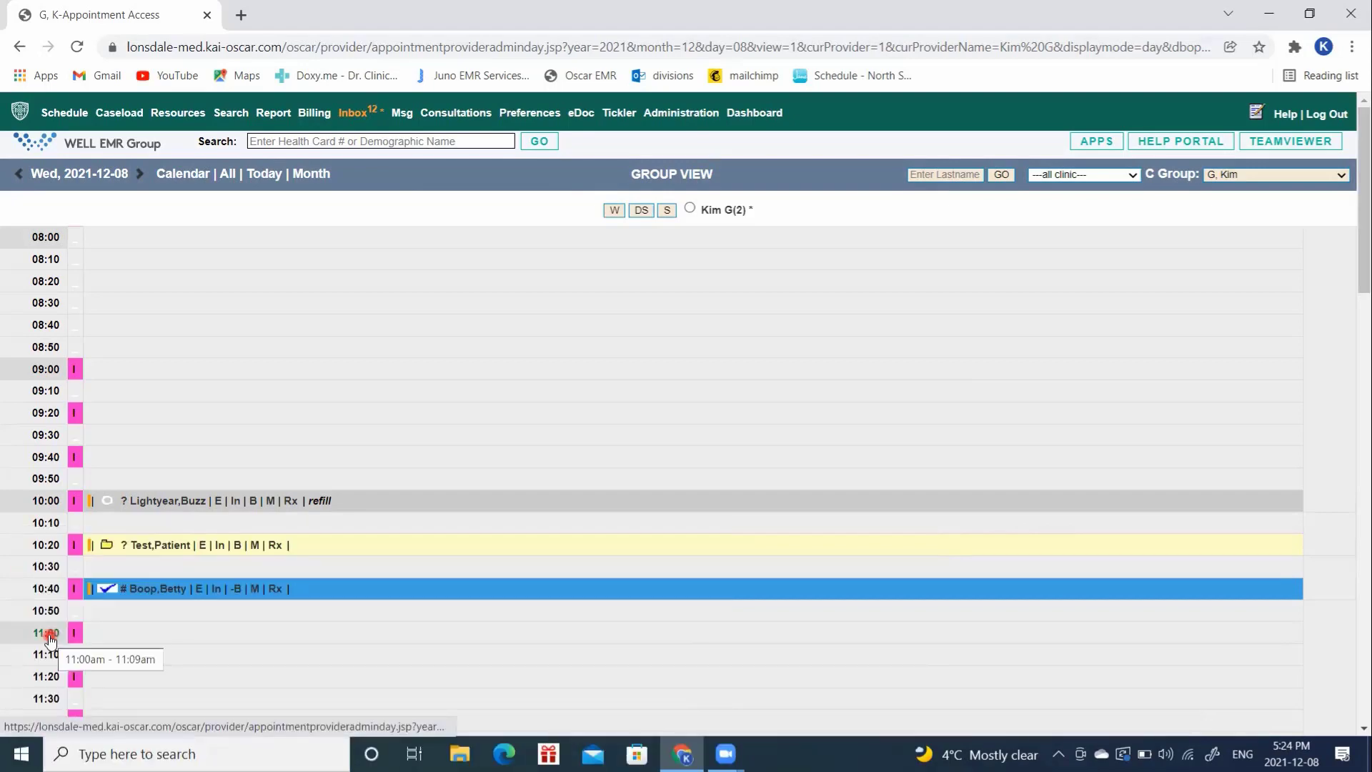
Step: Book the patient, found by last and first name search, at 11:00 with reason 'telehealth'
click(49, 638)
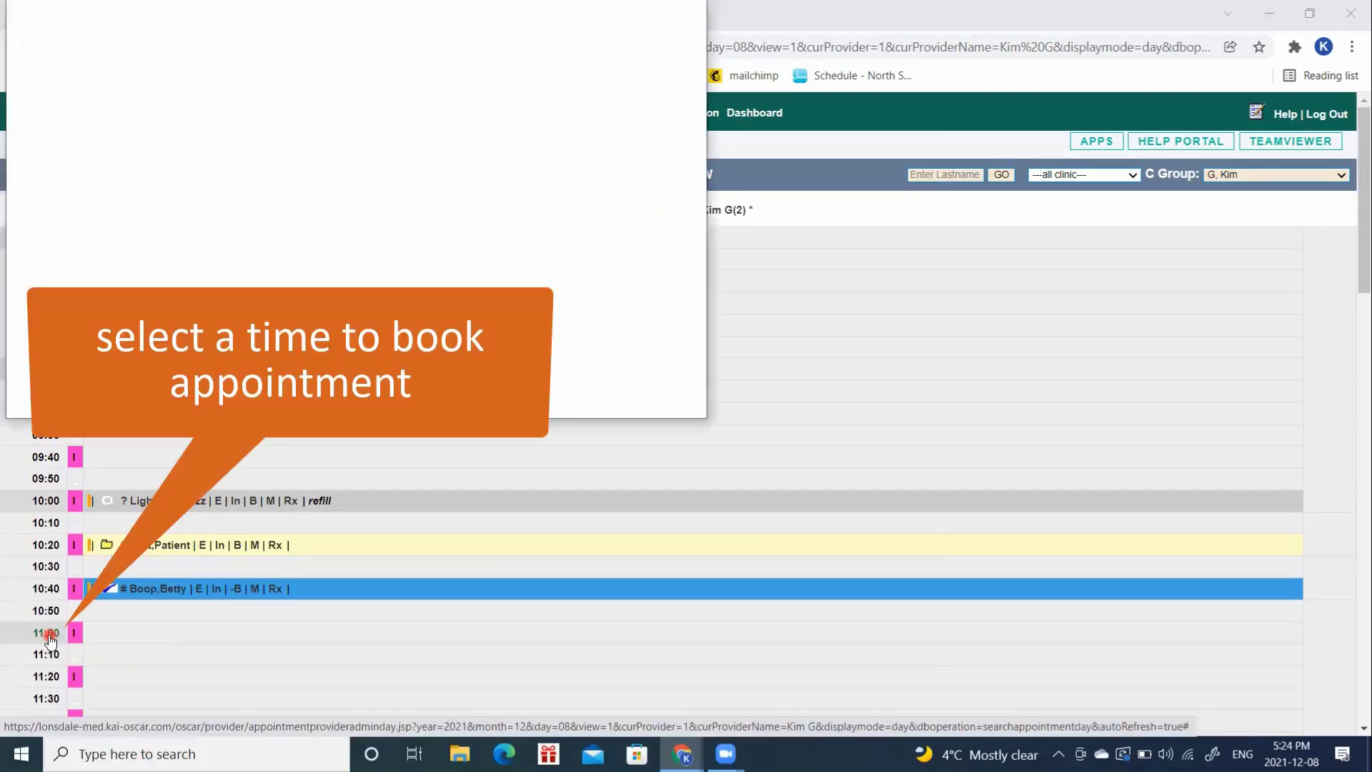
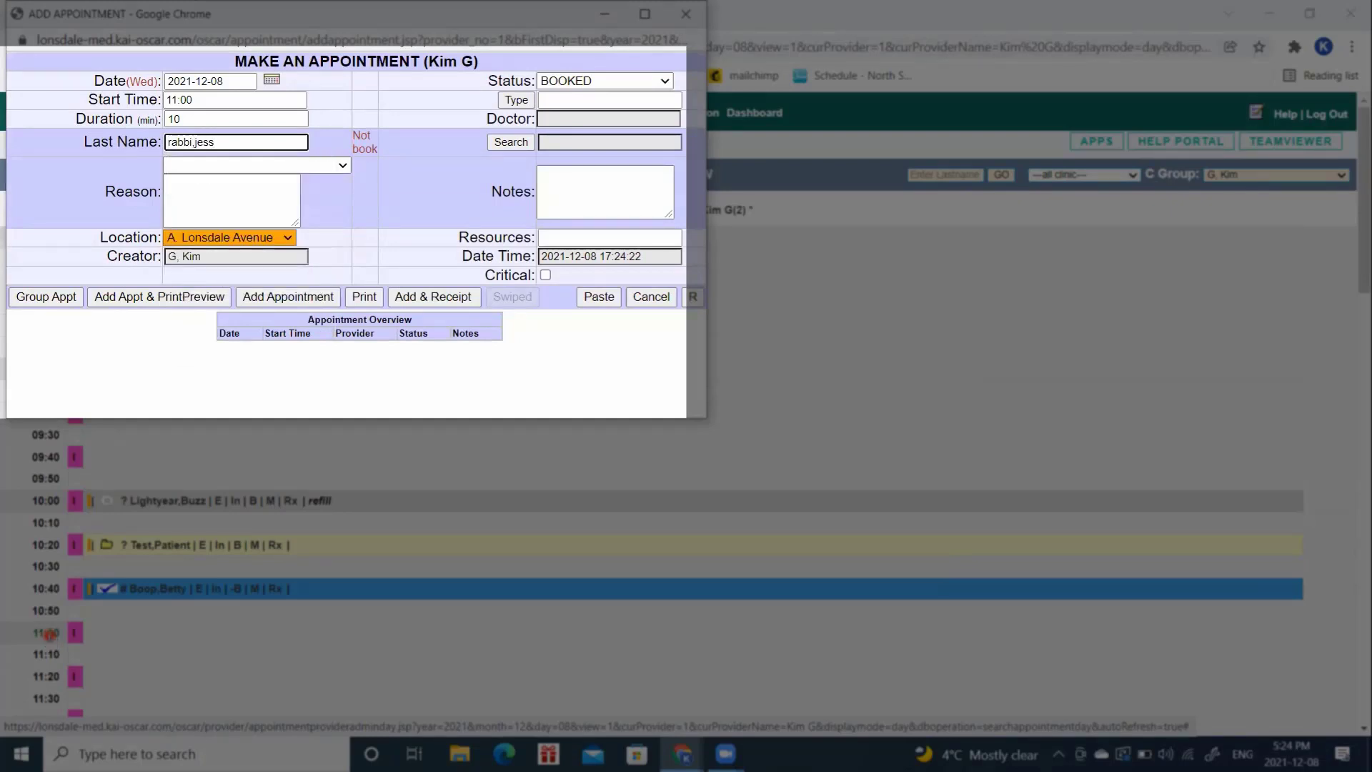
click(516, 210)
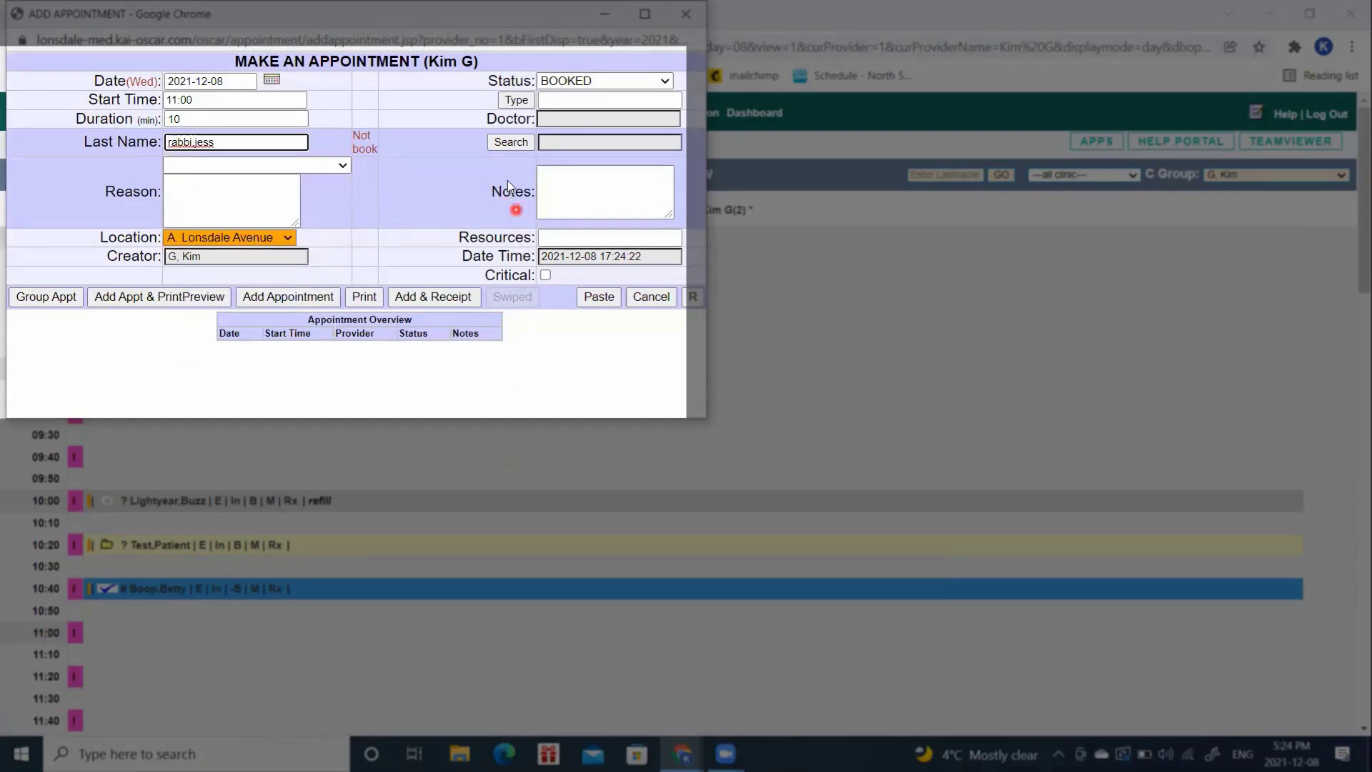
click(511, 143)
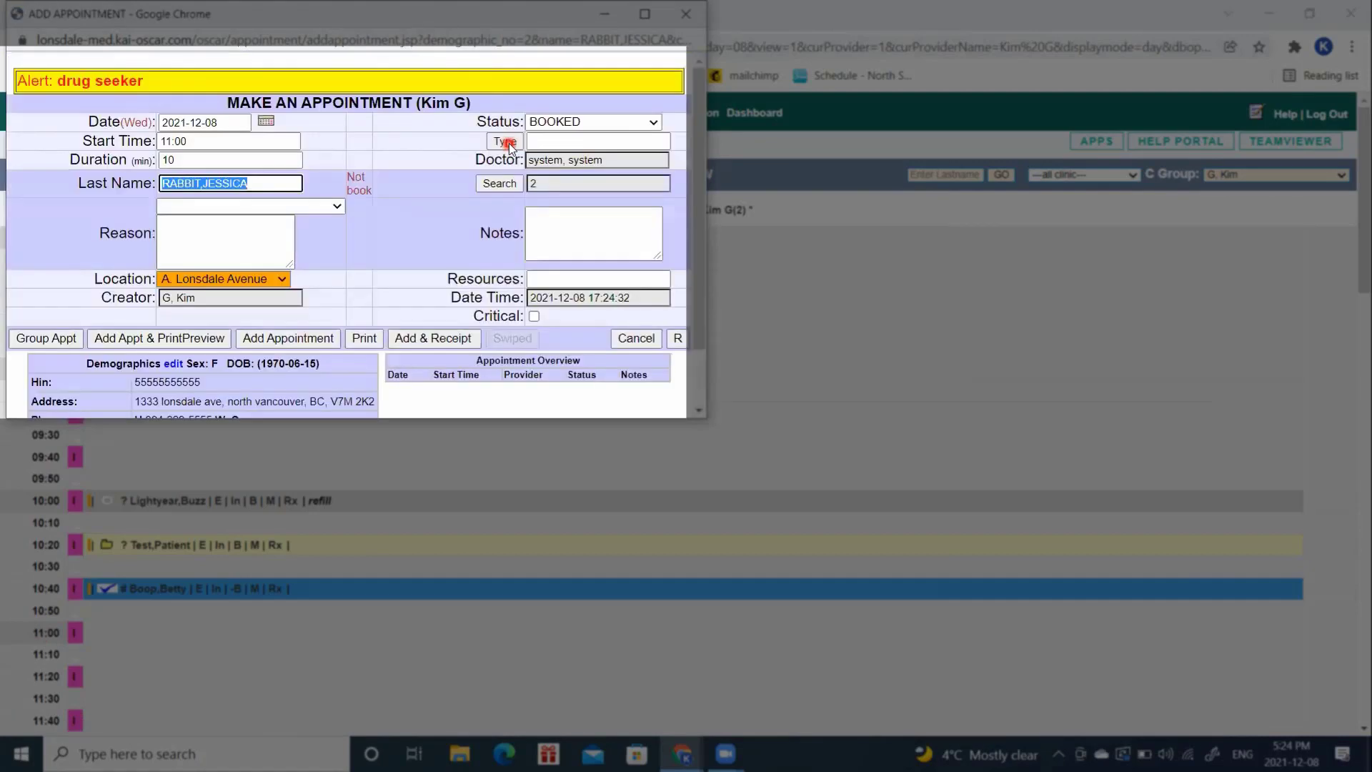
click(263, 242)
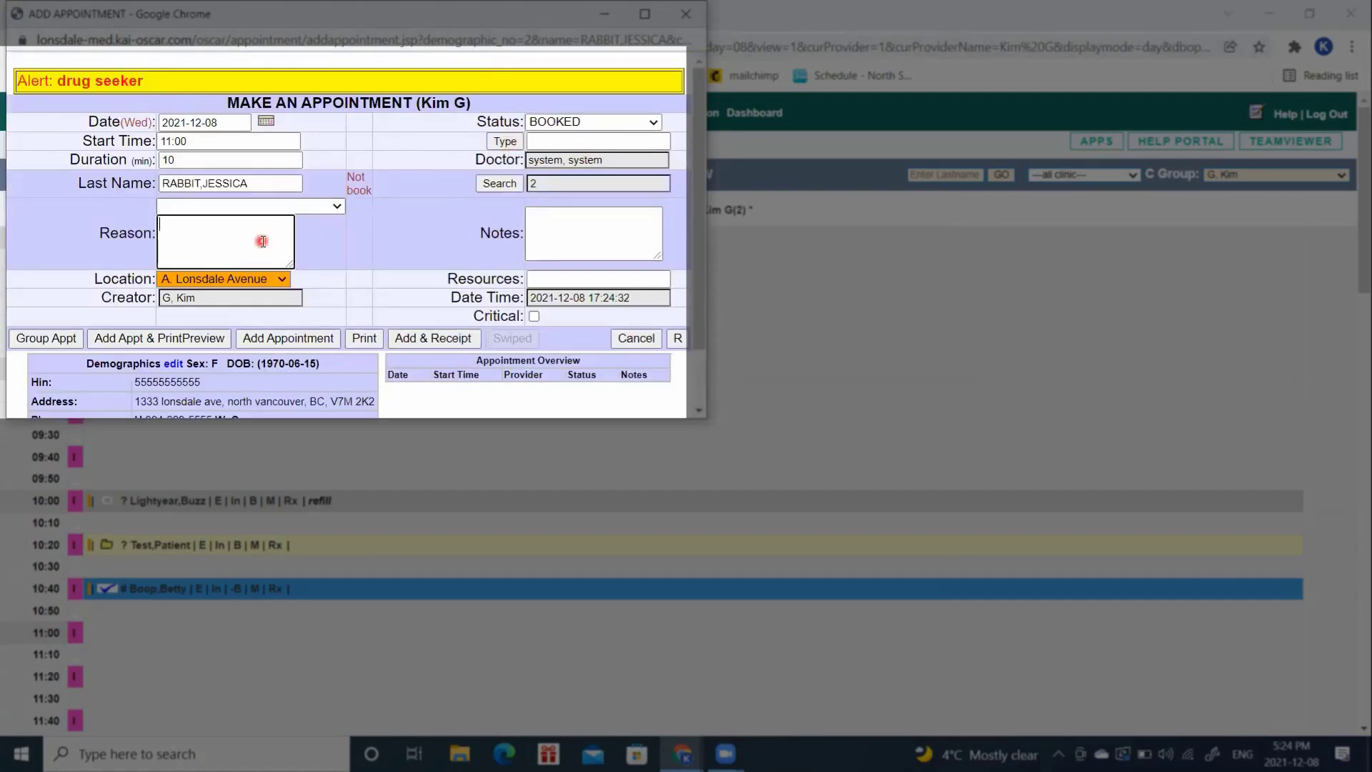
text(telehealth)
click(274, 337)
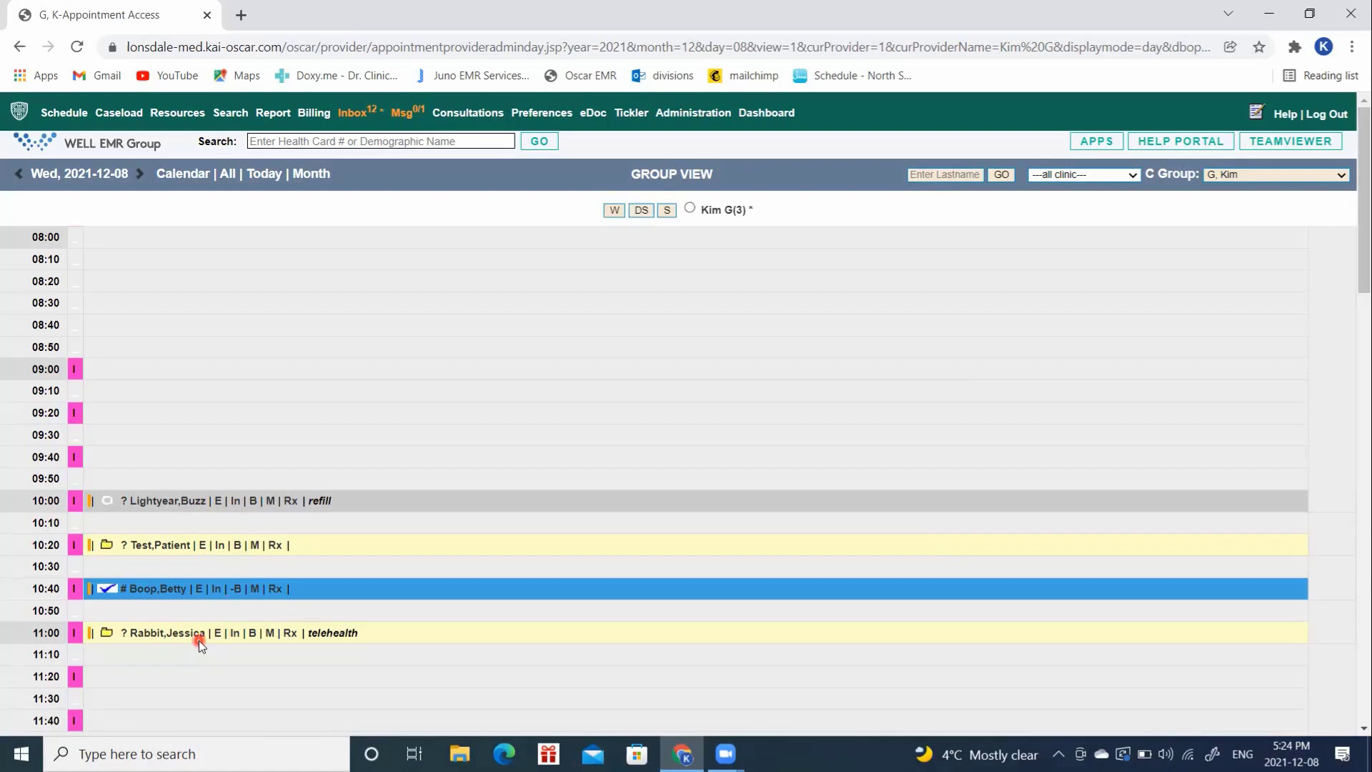
Step: Change the 11:00 appointment's reason from 'telehealth' to 'video' and save it
click(152, 625)
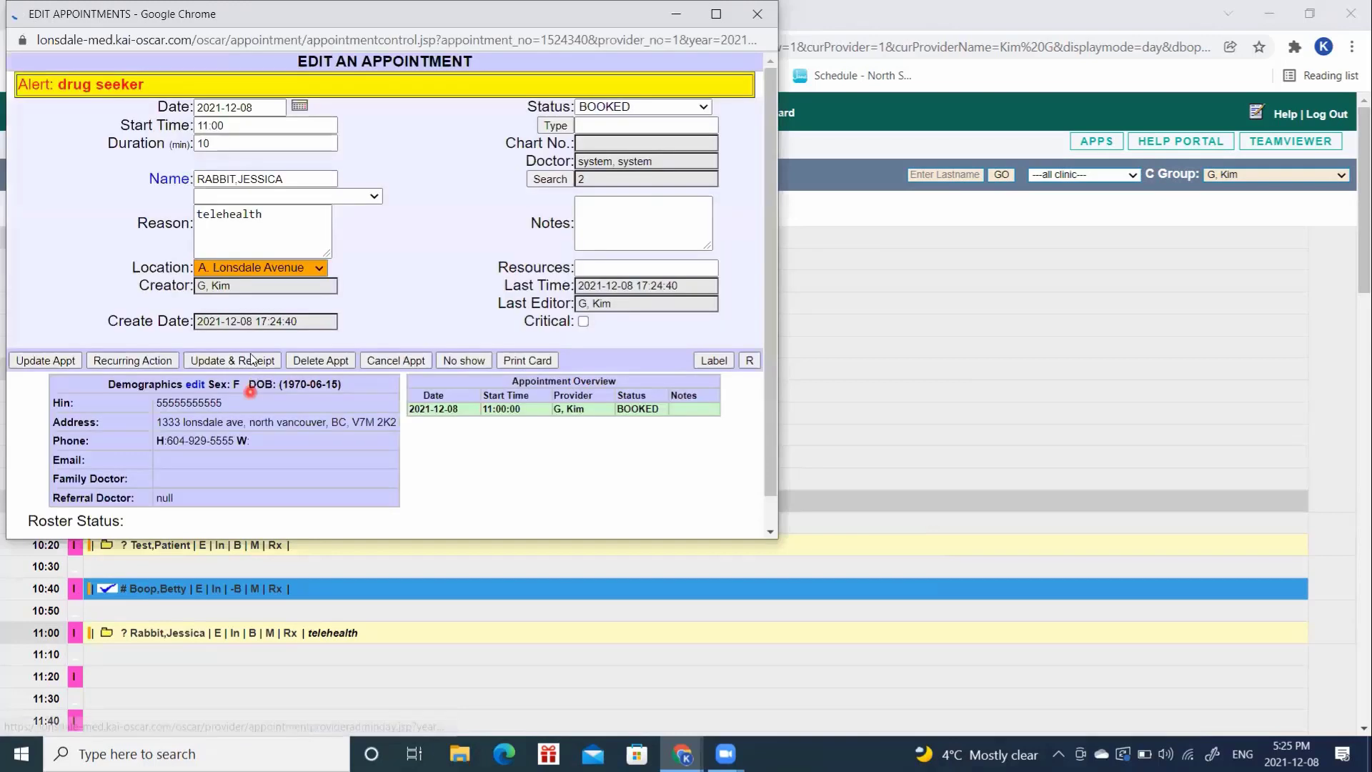
click(294, 235)
key(BackSpace)
key(BackSpace)
key(BackSpace)
key(BackSpace)
key(BackSpace)
key(BackSpace)
key(BackSpace)
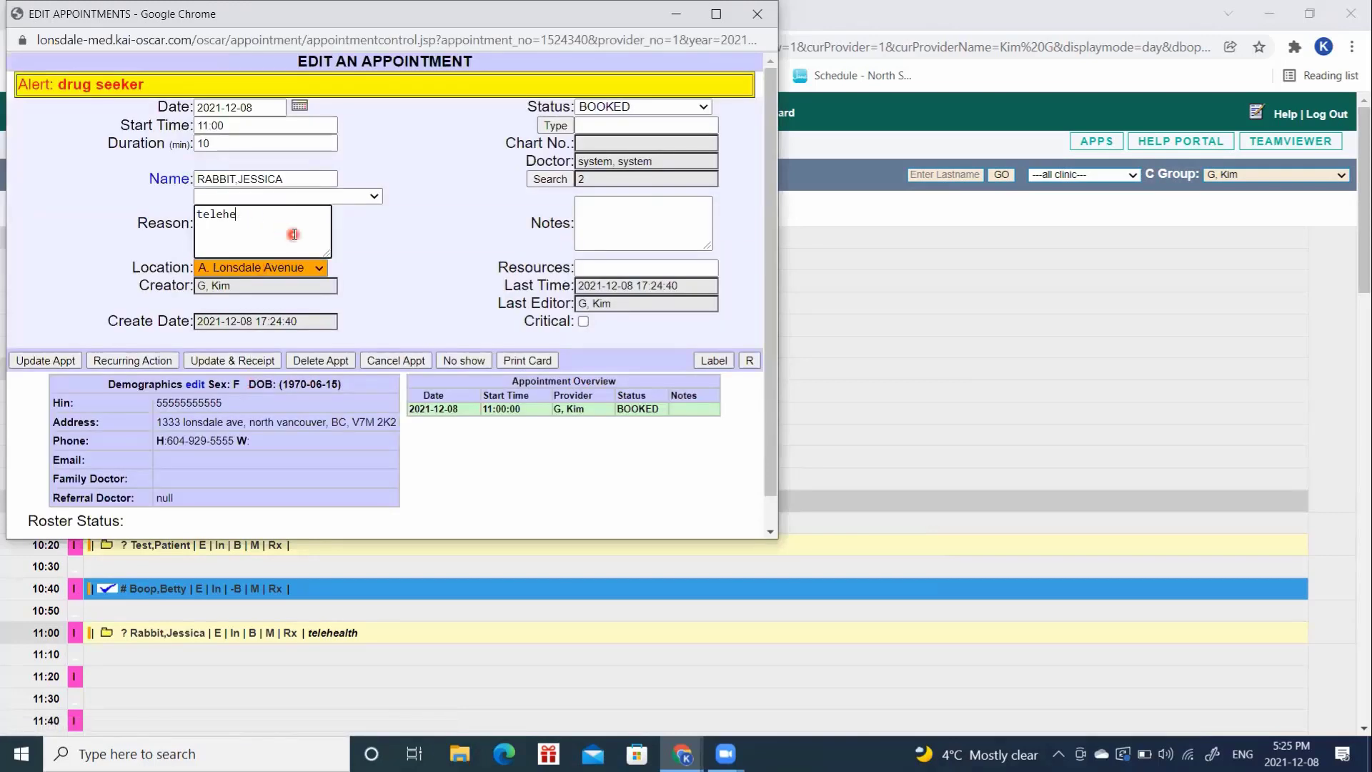
text(video)
click(66, 361)
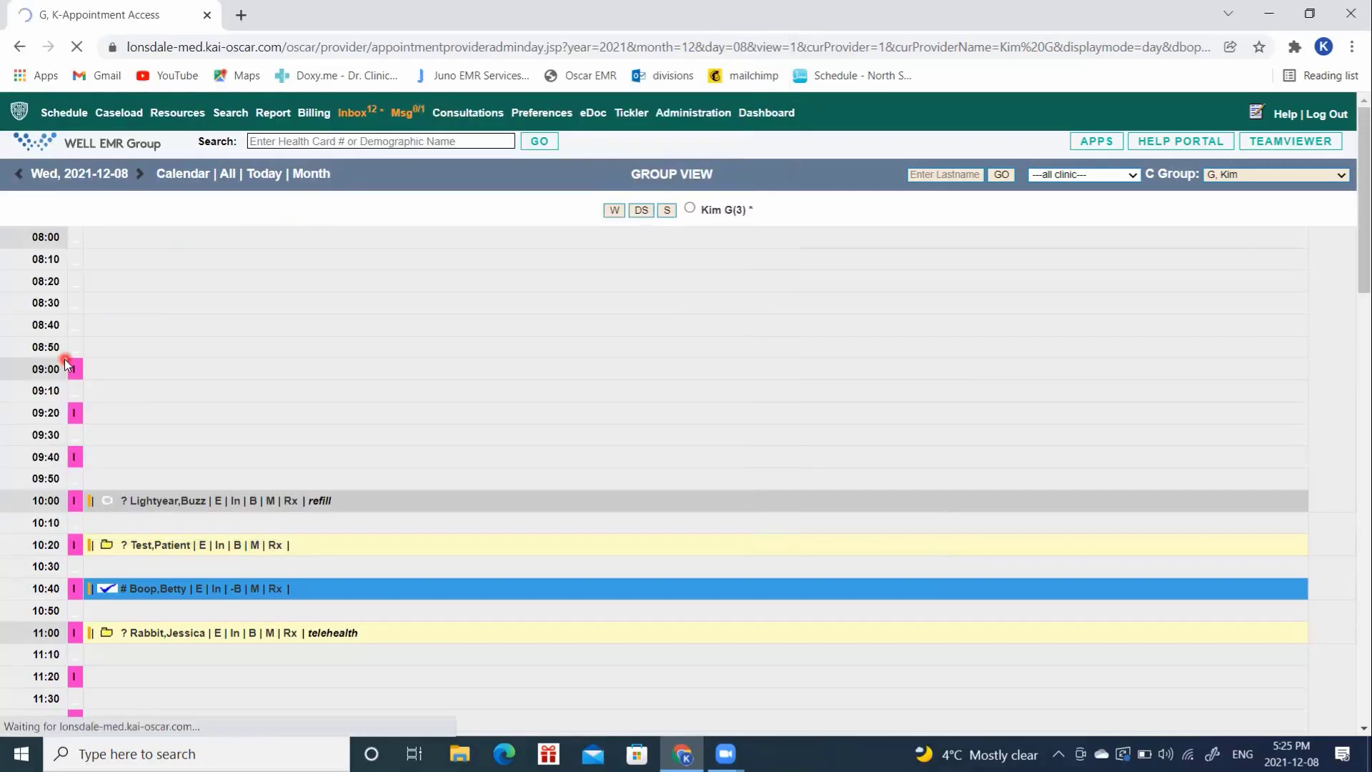